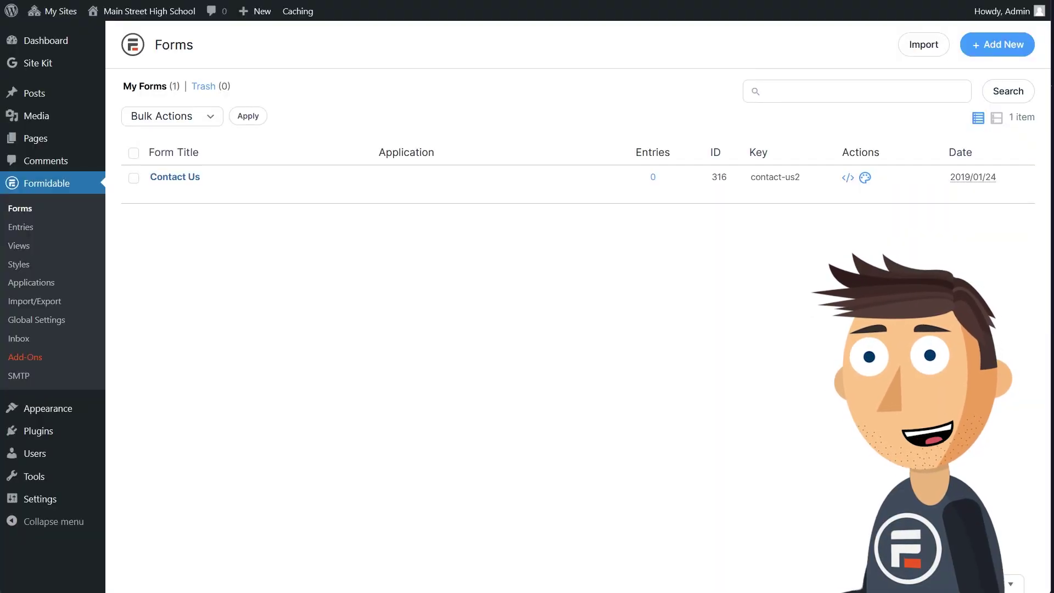
Step: Create a blank form named 'Student Directory Form'
{"action": "left_click", "coordinate": [994, 52]}
{"action": "left_click", "coordinate": [521, 97]}
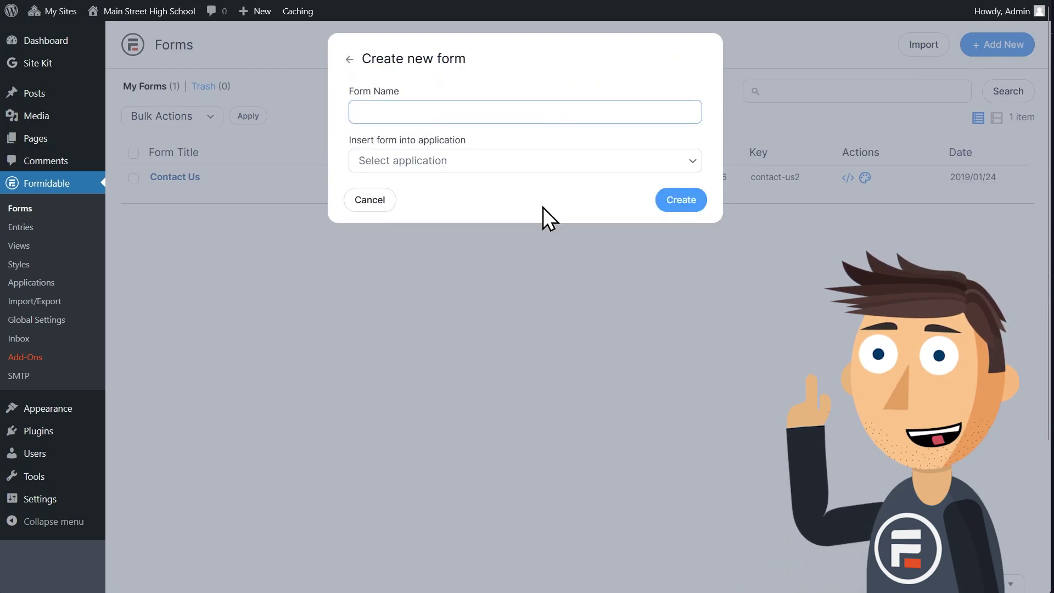
{"action": "type", "text": "Student Directo"}
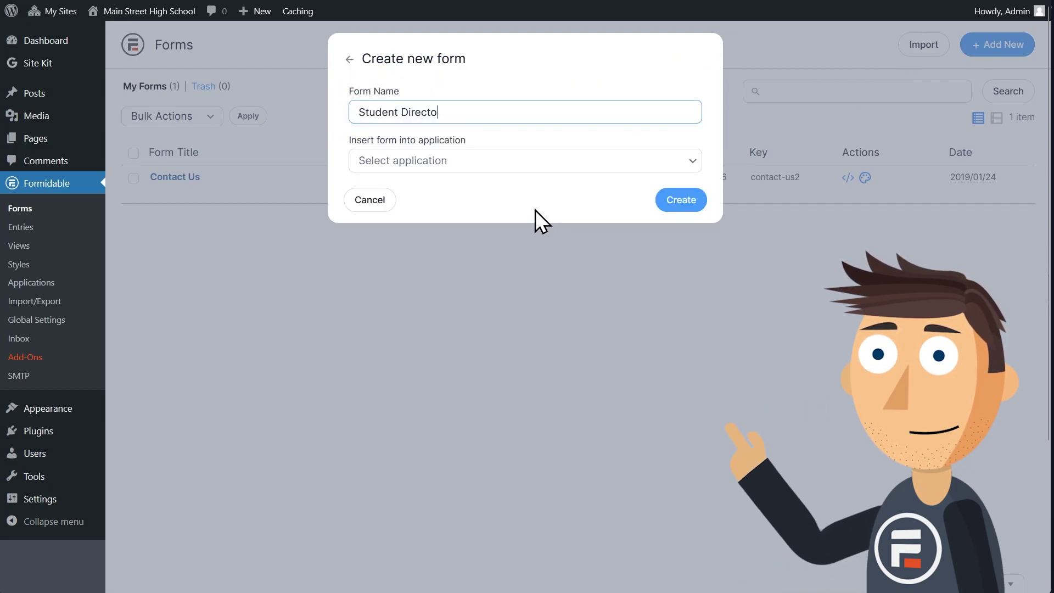
{"action": "type", "text": "ry Form"}
{"action": "left_click", "coordinate": [665, 207]}
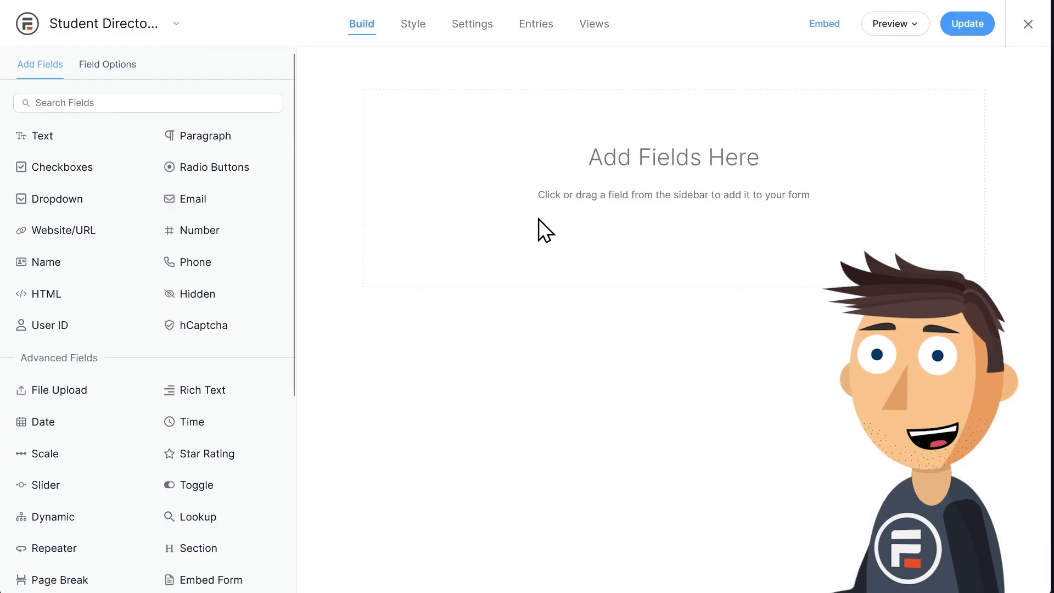
Step: Add Name, text and number fields, labelling them 'Street Address' and 'Class Year'
{"action": "left_click", "coordinate": [50, 264]}
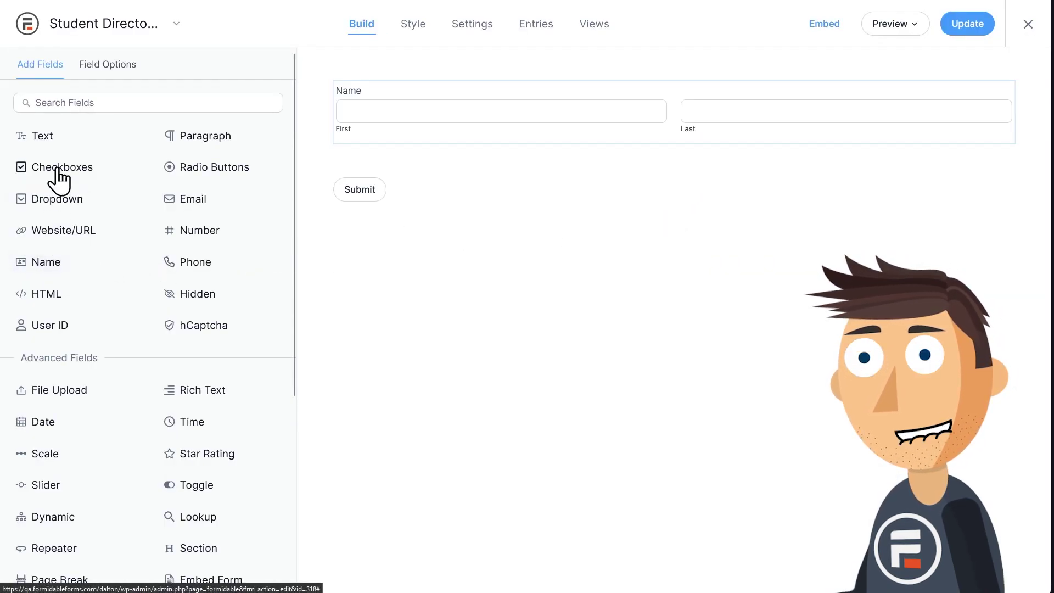
{"action": "left_click", "coordinate": [52, 140]}
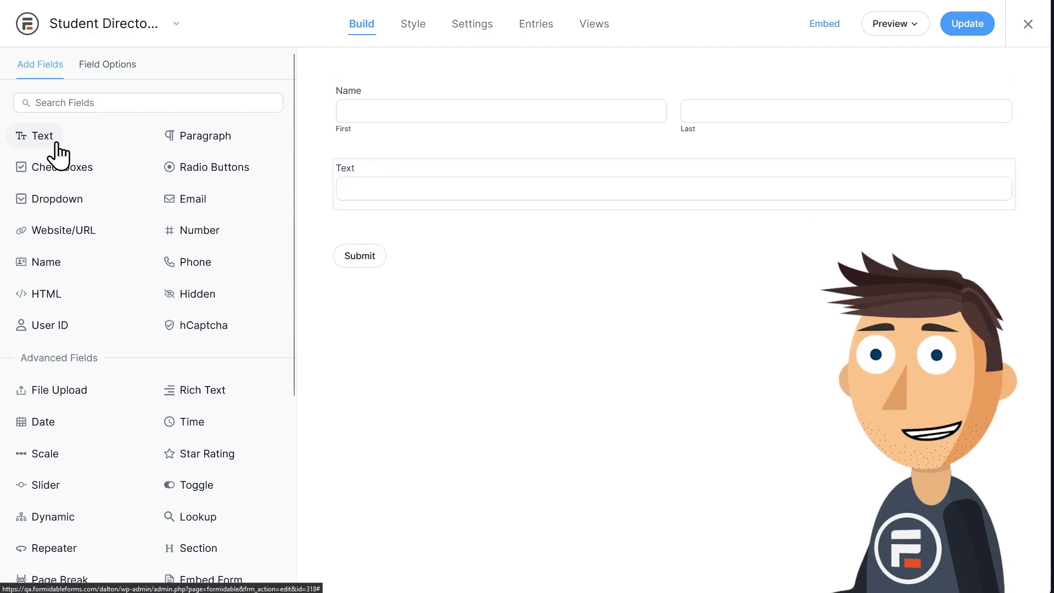
{"action": "left_click", "coordinate": [196, 237]}
{"action": "left_click", "coordinate": [381, 183]}
{"action": "type", "text": "S"}
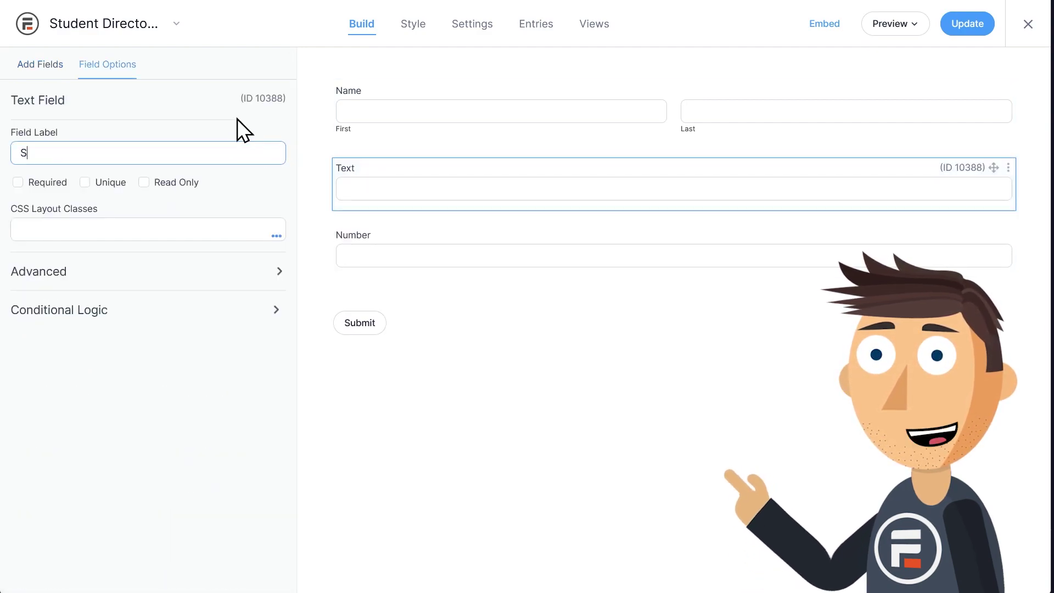
{"action": "type", "text": "treet Addre"}
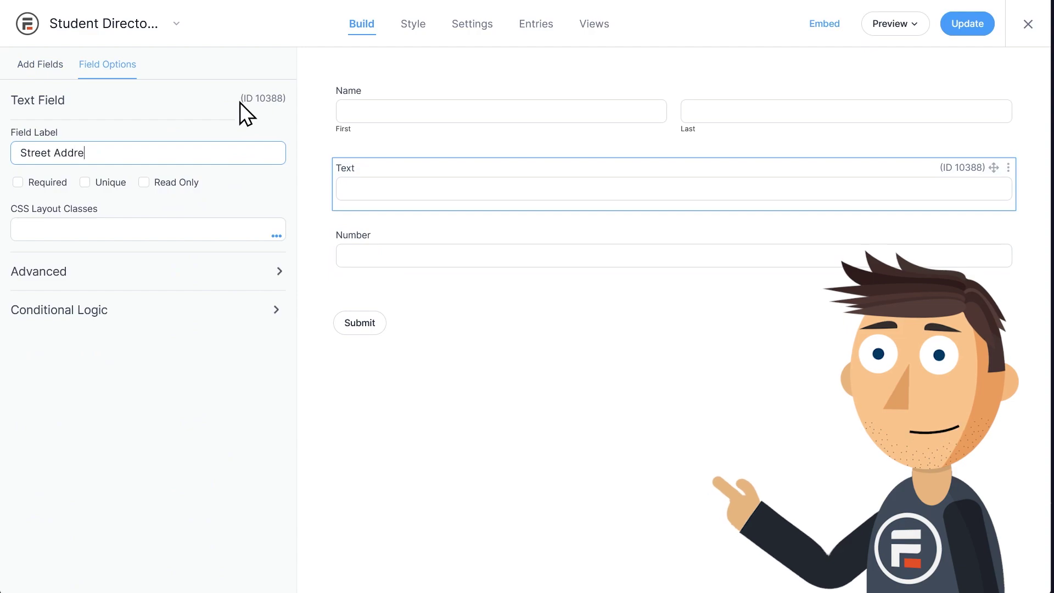
{"action": "type", "text": "ss"}
{"action": "left_click", "coordinate": [423, 245]}
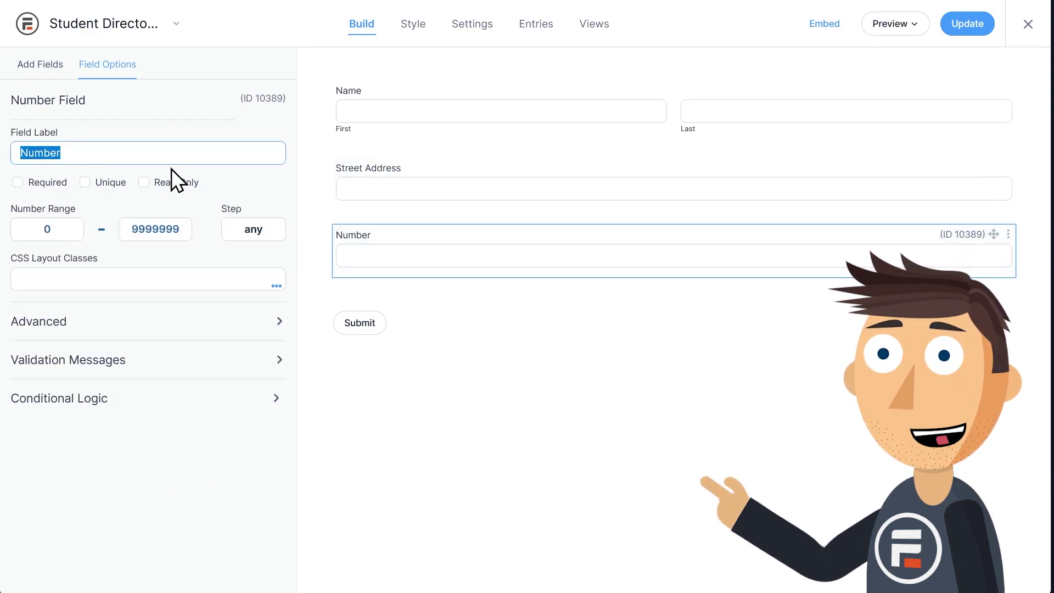
{"action": "type", "text": "Class Year"}
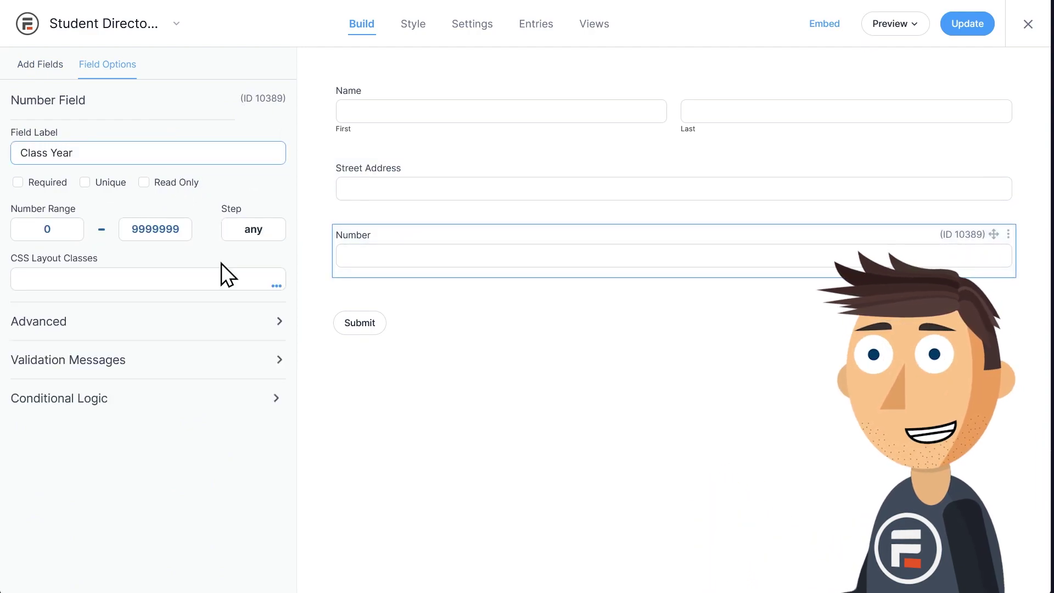
{"action": "left_click", "coordinate": [468, 438]}
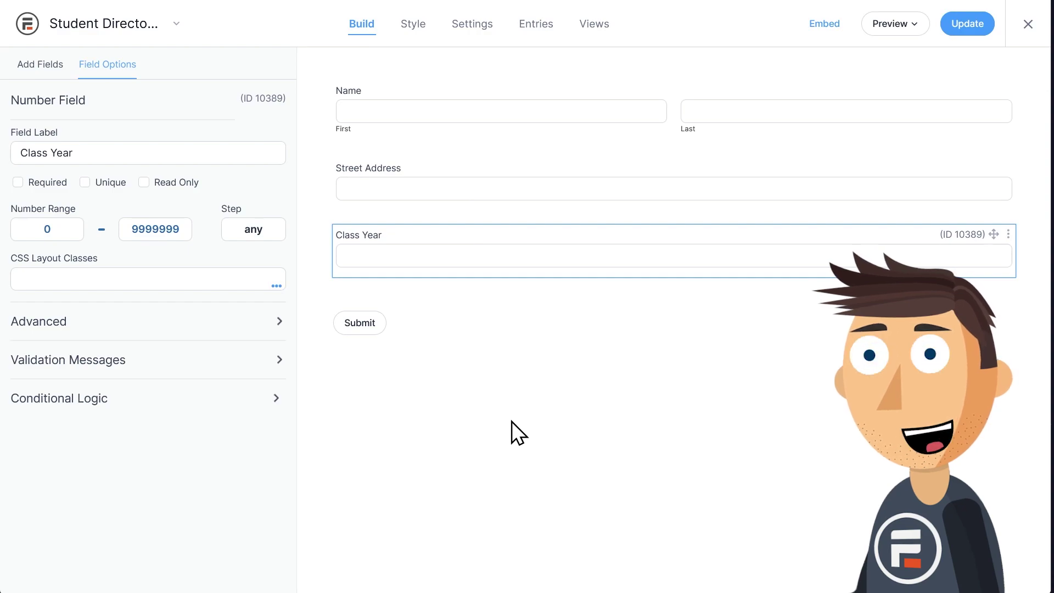
Step: Save the form, preview it on a blank page, then open its entries list
{"action": "left_click", "coordinate": [974, 23]}
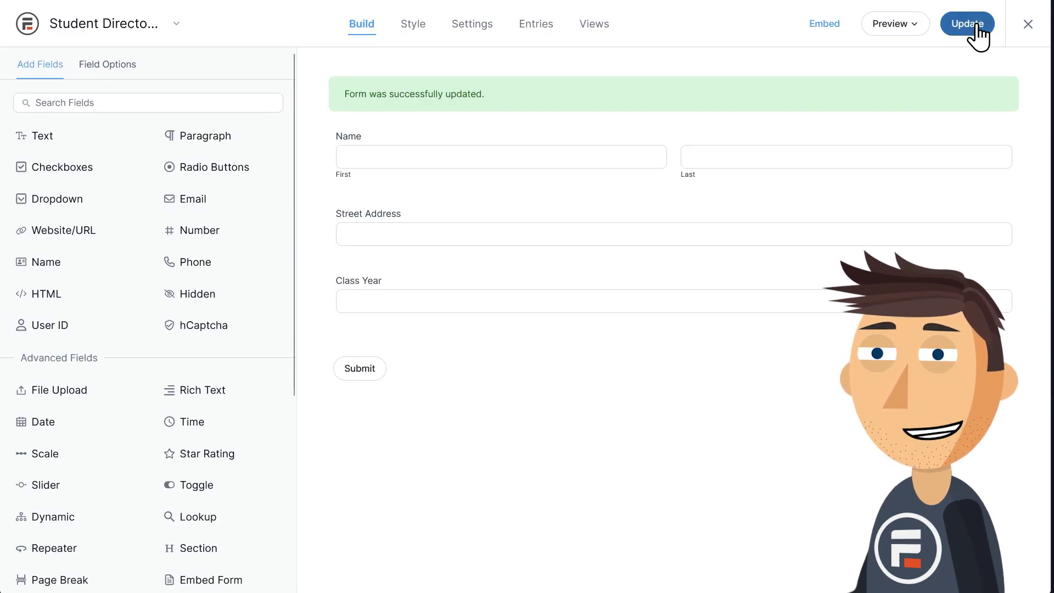
{"action": "left_click", "coordinate": [897, 25]}
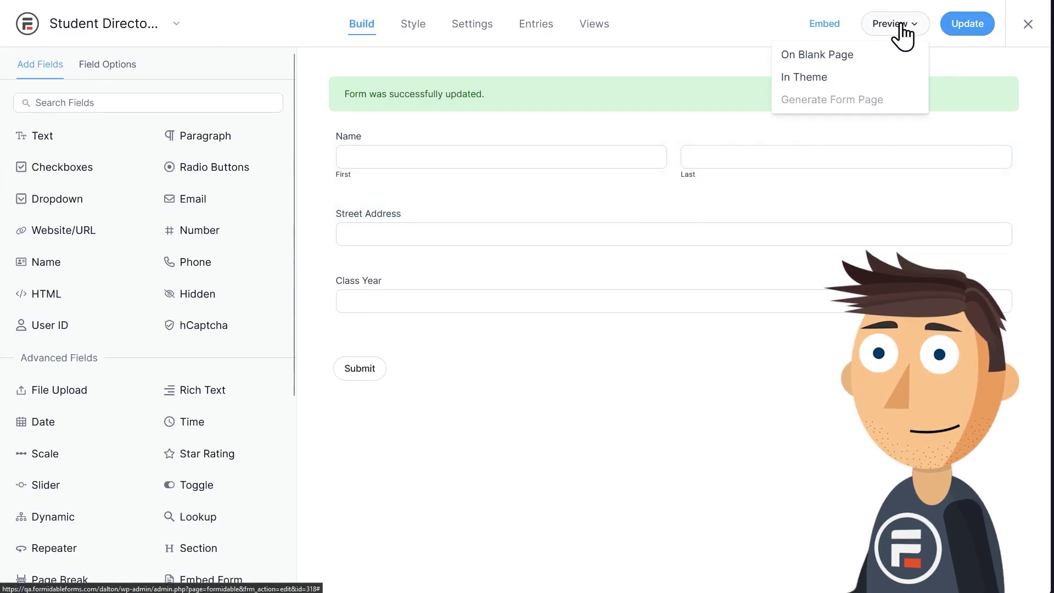
{"action": "left_click", "coordinate": [867, 55]}
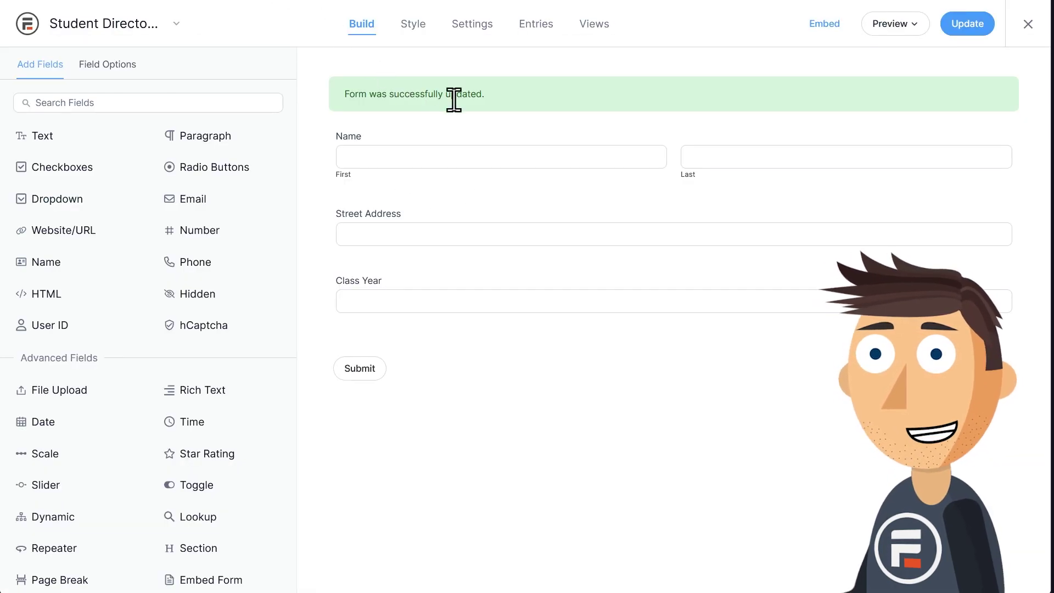
{"action": "left_click", "coordinate": [524, 24]}
{"action": "left_click", "coordinate": [996, 59]}
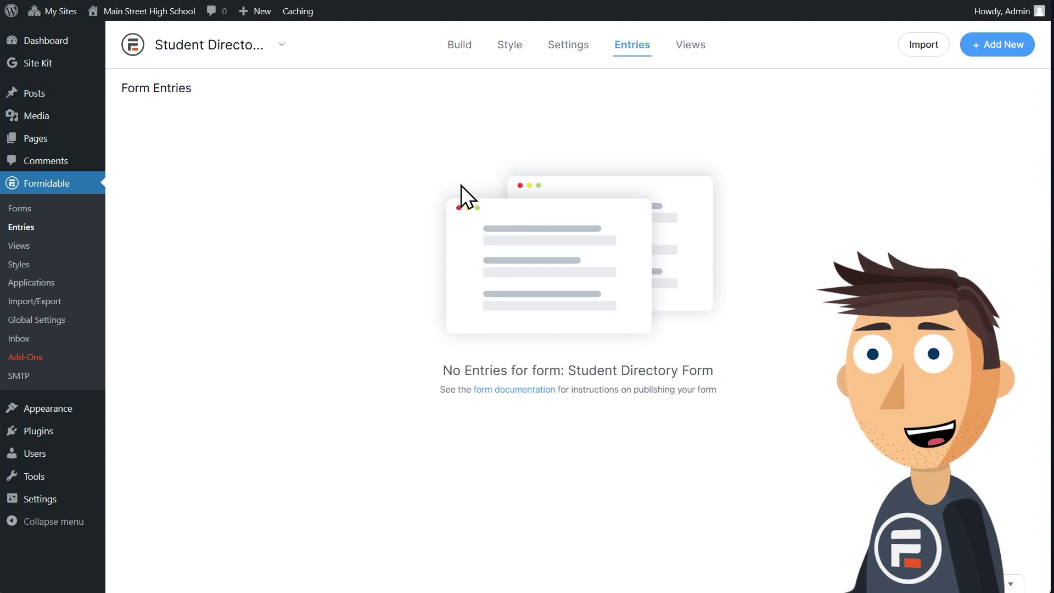
Step: Upload export.csv for import into the Student Directory Form
{"action": "left_click", "coordinate": [28, 302]}
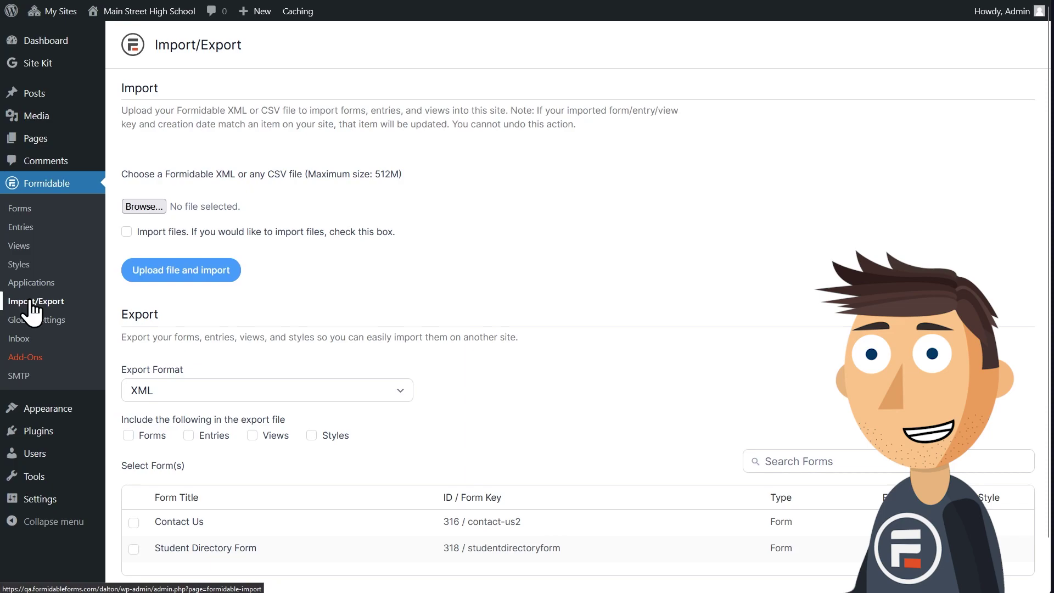
{"action": "left_click", "coordinate": [153, 206]}
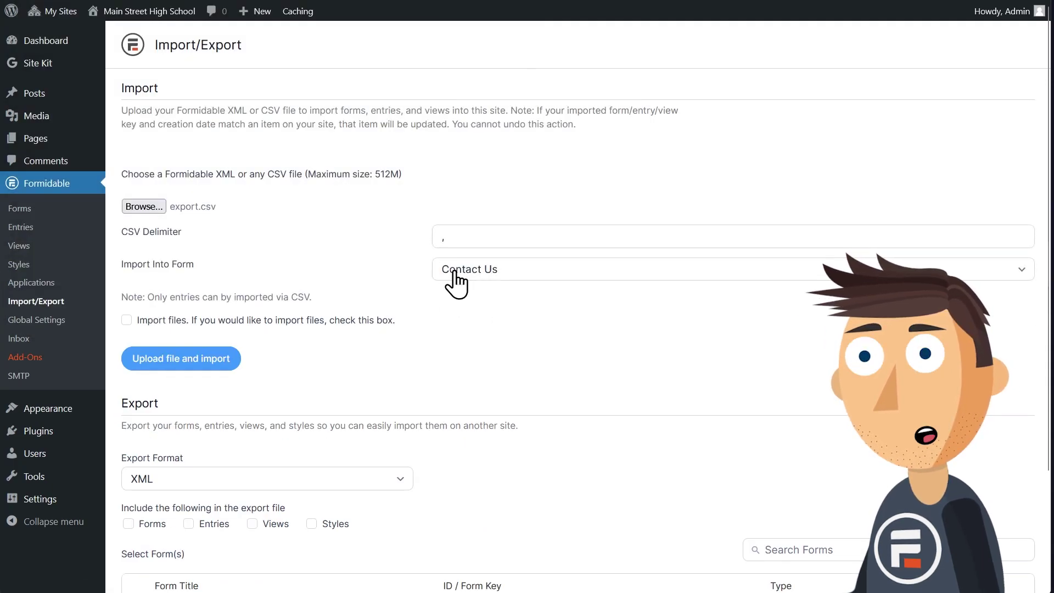
{"action": "left_click", "coordinate": [449, 270]}
{"action": "left_click", "coordinate": [469, 317]}
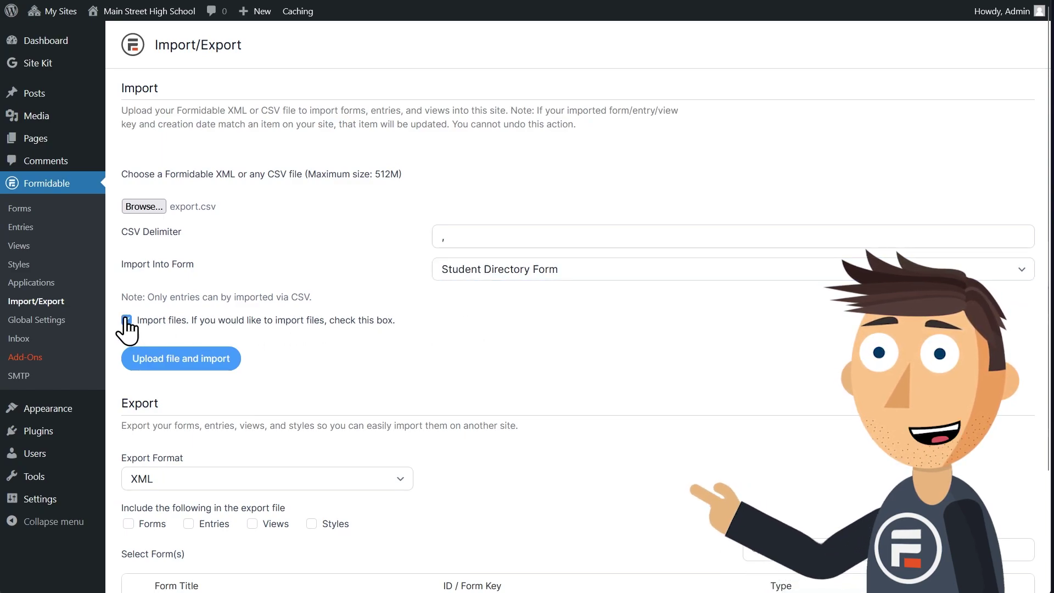
{"action": "left_click", "coordinate": [183, 363]}
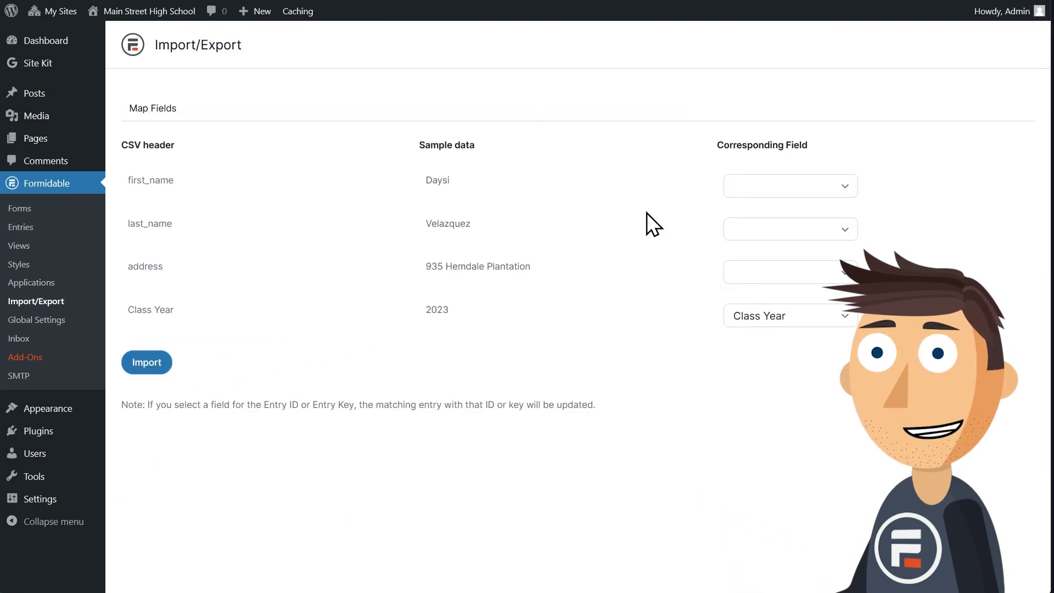
Step: Map first_name, last_name and address to the Name and Street Address fields, then import
{"action": "left_click", "coordinate": [747, 189]}
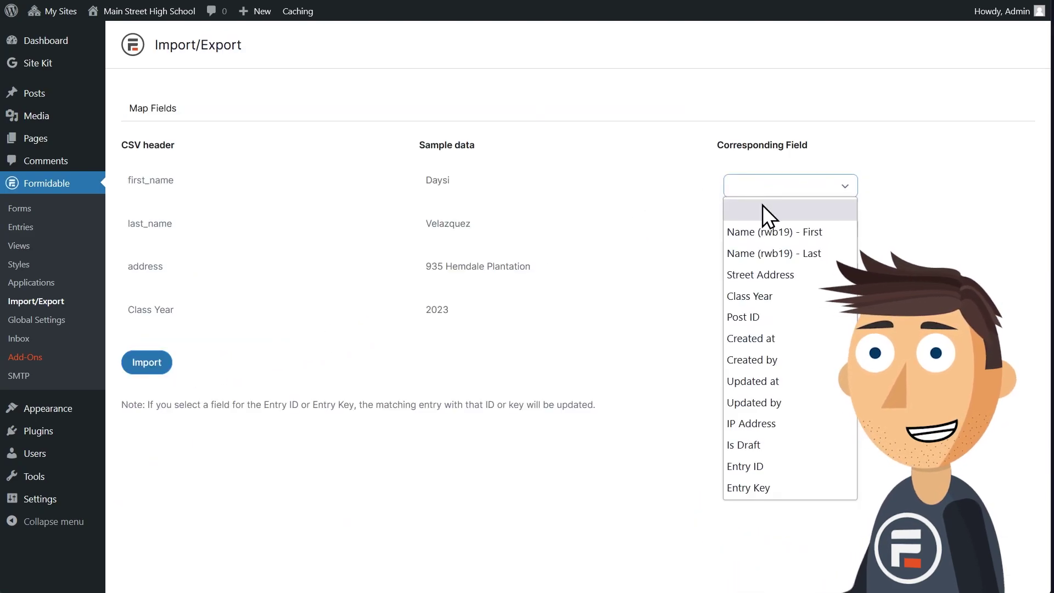
{"action": "left_click", "coordinate": [762, 232]}
{"action": "left_click", "coordinate": [765, 297]}
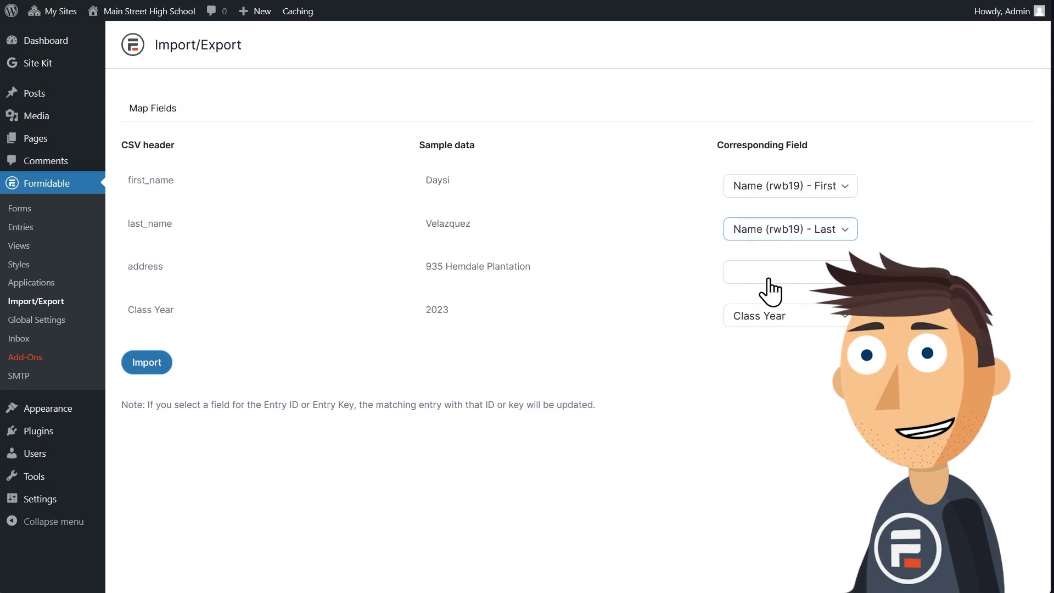
{"action": "left_click", "coordinate": [769, 273]}
{"action": "left_click", "coordinate": [763, 361]}
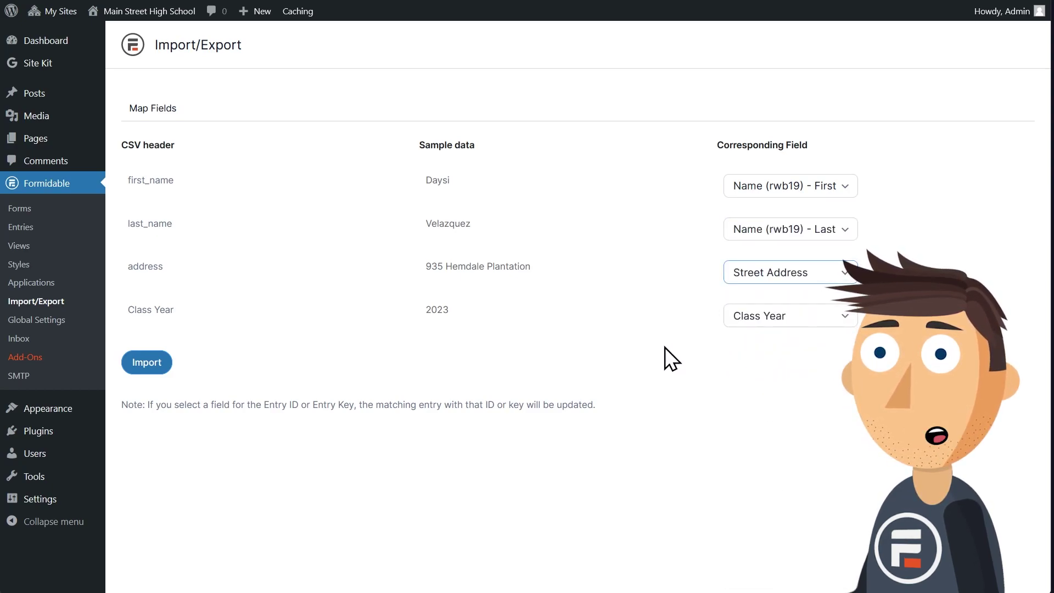
{"action": "left_click", "coordinate": [144, 365]}
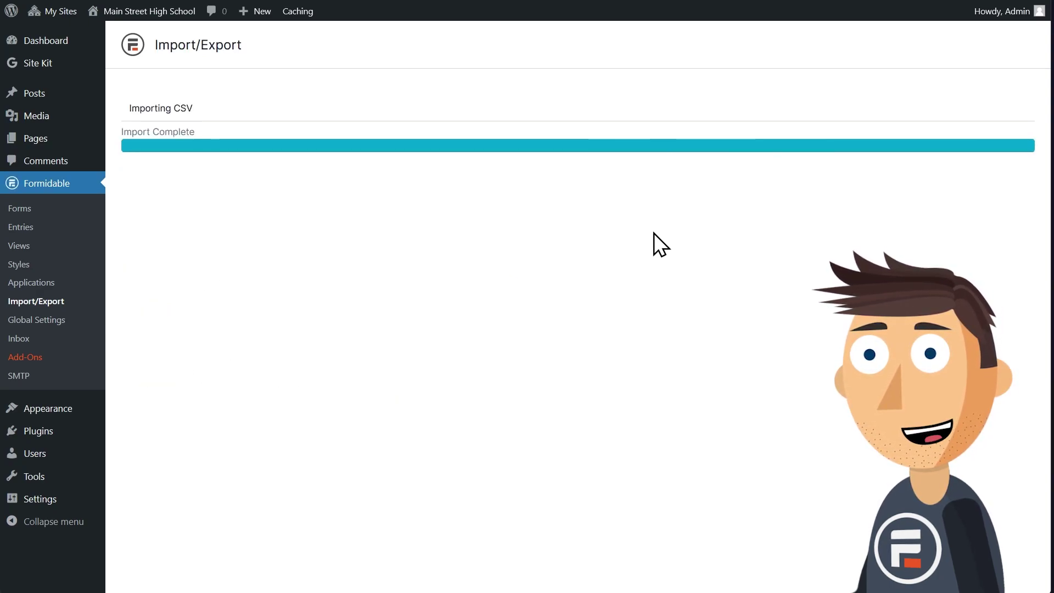
Step: Scroll through the imported student entries with names, addresses and class years
{"action": "left_click", "coordinate": [64, 226]}
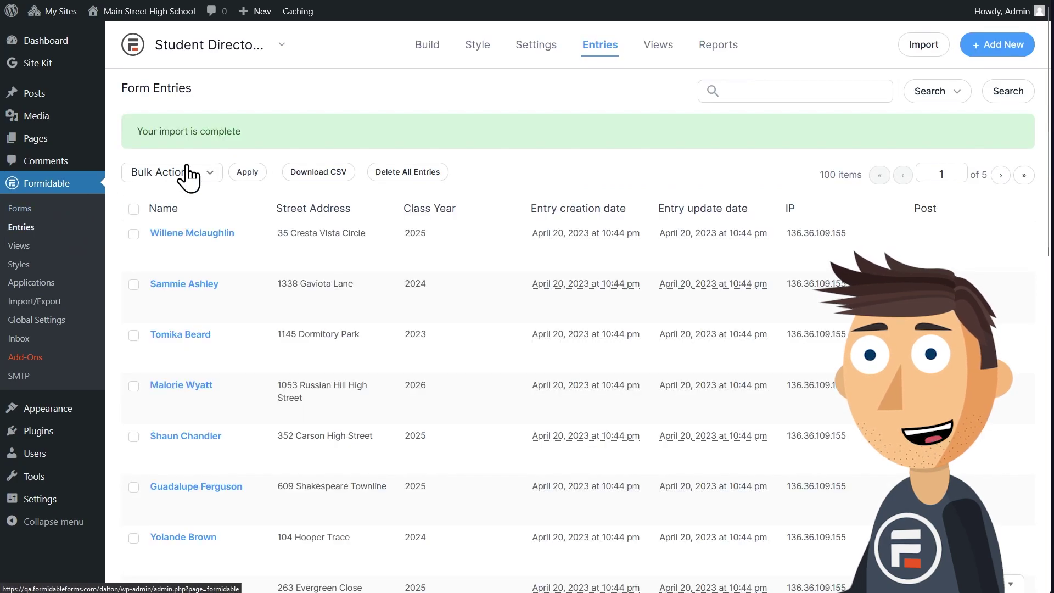
{"action": "scroll", "coordinate": [520, 254], "scroll_direction": "down", "scroll_amount": 1}
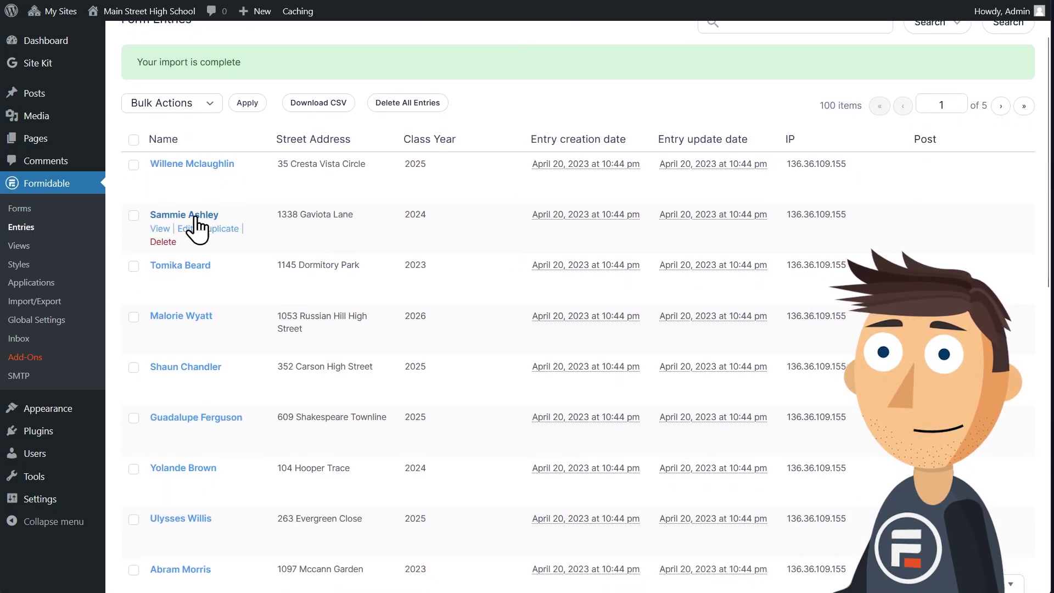
{"action": "scroll", "coordinate": [342, 295], "scroll_direction": "down", "scroll_amount": 4}
{"action": "scroll", "coordinate": [216, 404], "scroll_direction": "down", "scroll_amount": 1}
{"action": "scroll", "coordinate": [263, 443], "scroll_direction": "down", "scroll_amount": 3}
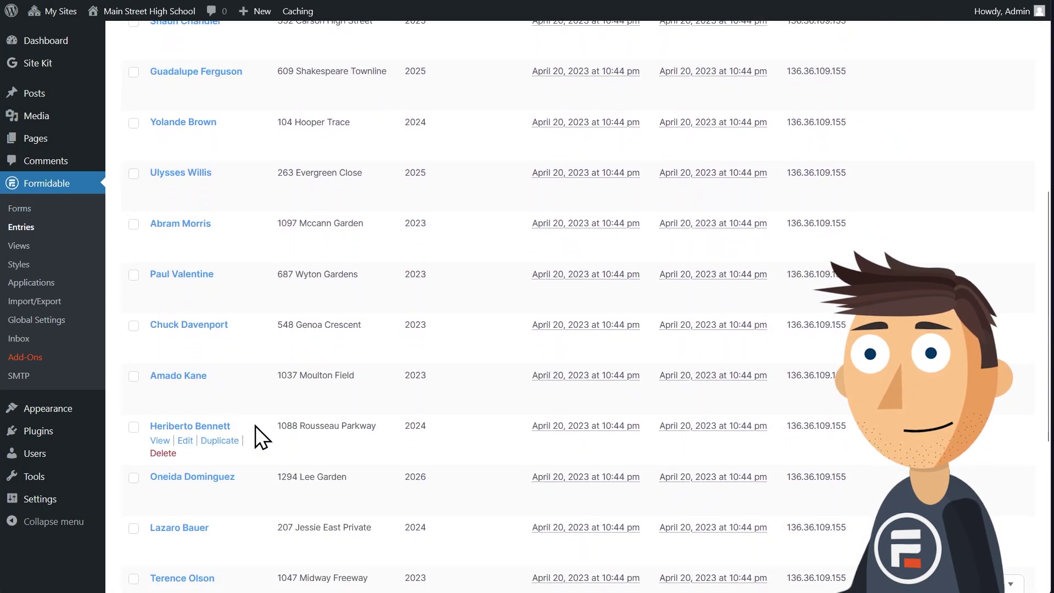
{"action": "scroll", "coordinate": [439, 344], "scroll_direction": "up", "scroll_amount": 6}
{"action": "scroll", "coordinate": [439, 345], "scroll_direction": "up", "scroll_amount": 3}
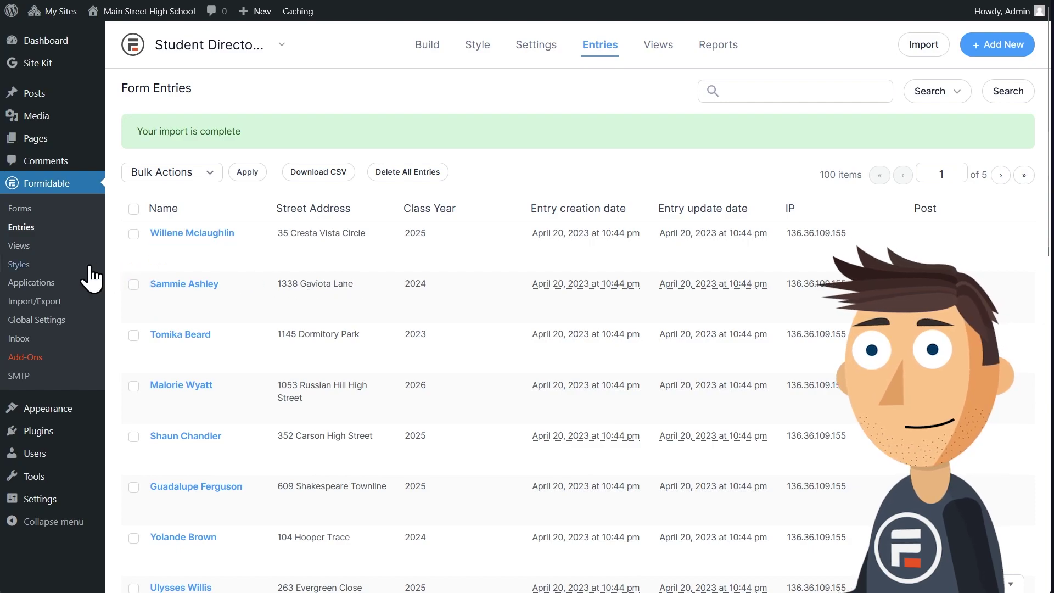
Step: Start a new table-type view, entering 'Directory' as its name
{"action": "left_click", "coordinate": [41, 250]}
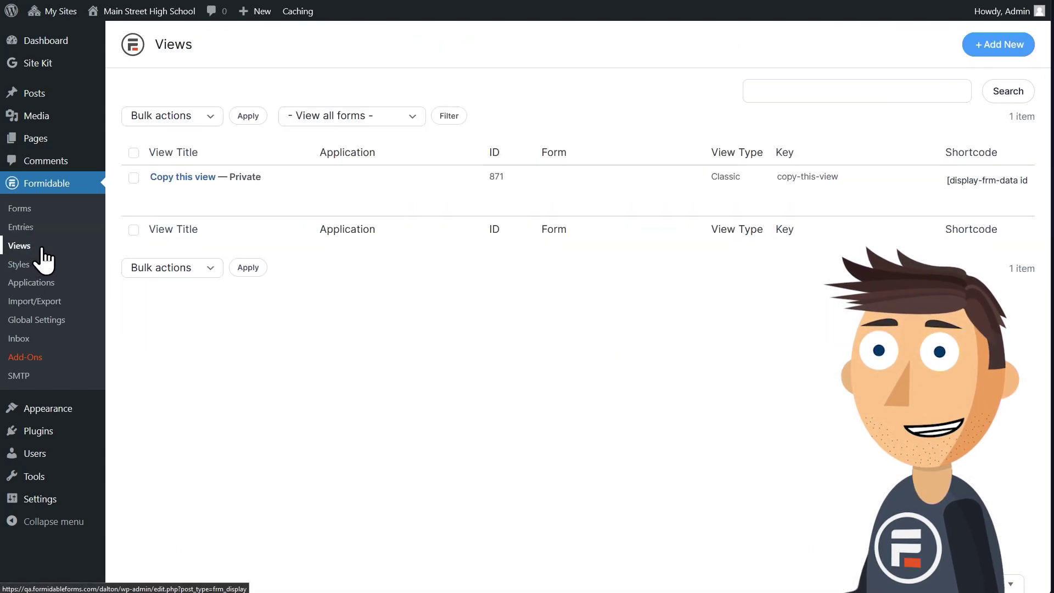
{"action": "left_click", "coordinate": [986, 45]}
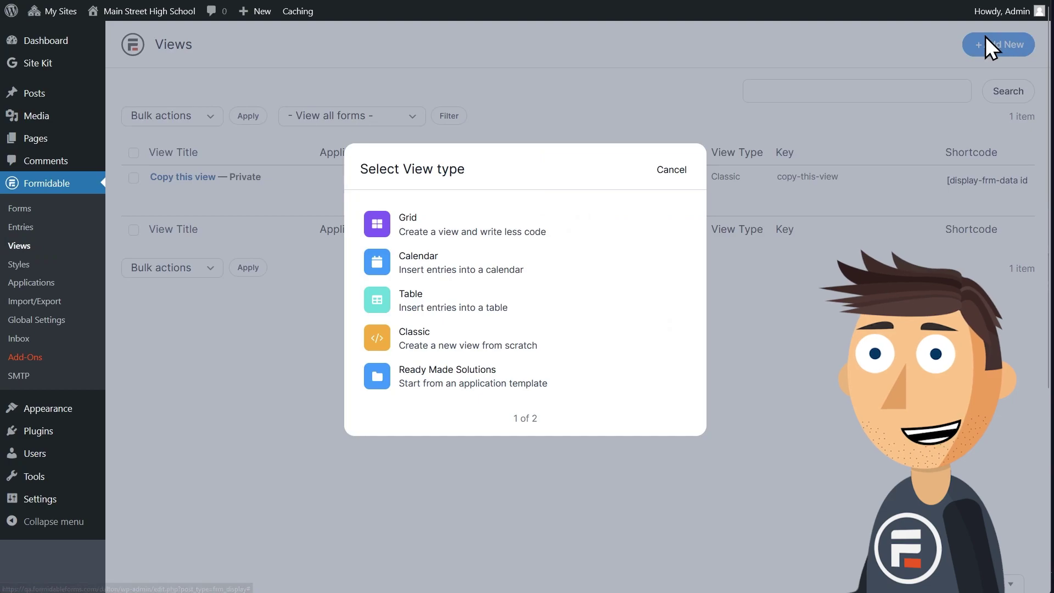
{"action": "left_click", "coordinate": [420, 306]}
{"action": "type", "text": "Student"}
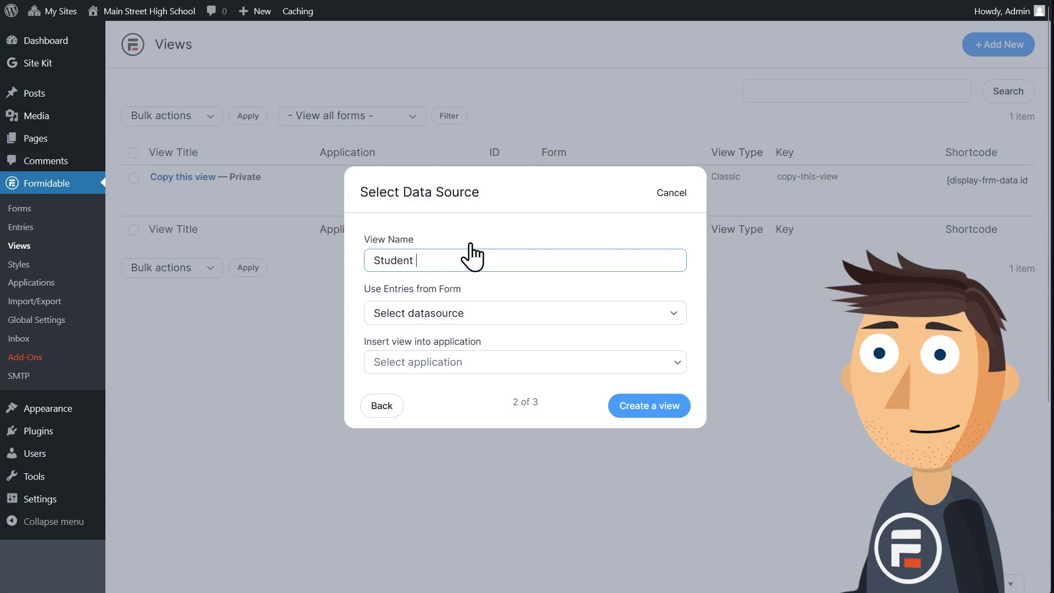
{"action": "type", "text": "Direct"}
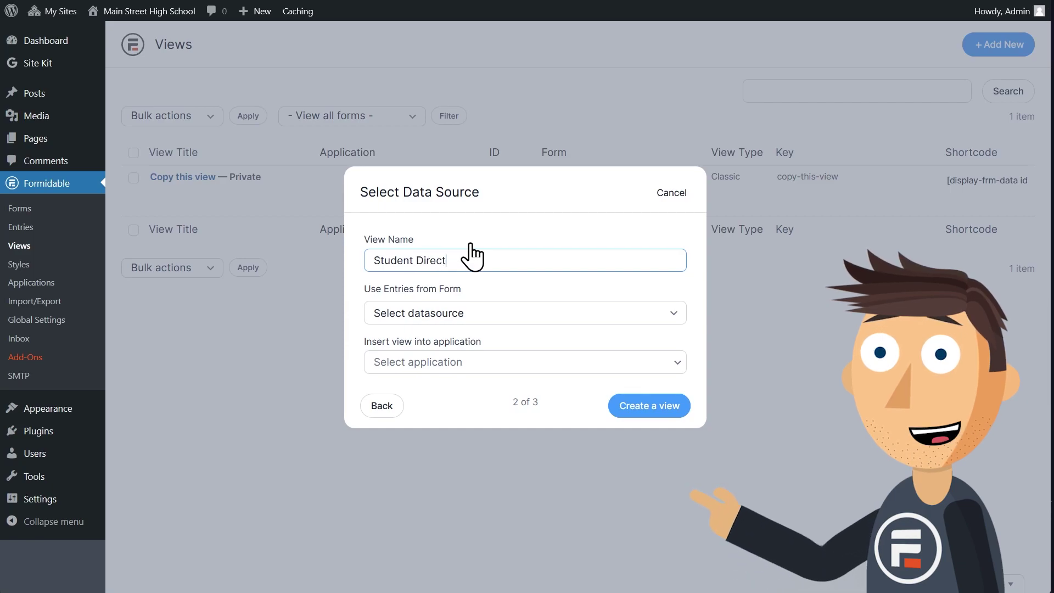
{"action": "type", "text": "ory"}
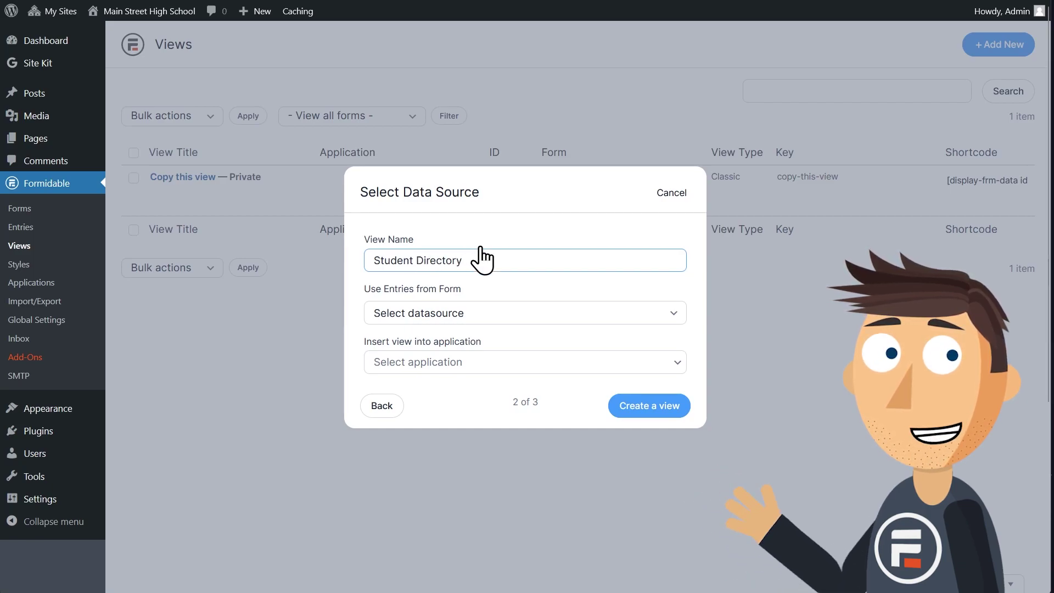
Step: Source the view from Student Directory Form, include Street Address, and create it
{"action": "left_click", "coordinate": [623, 319]}
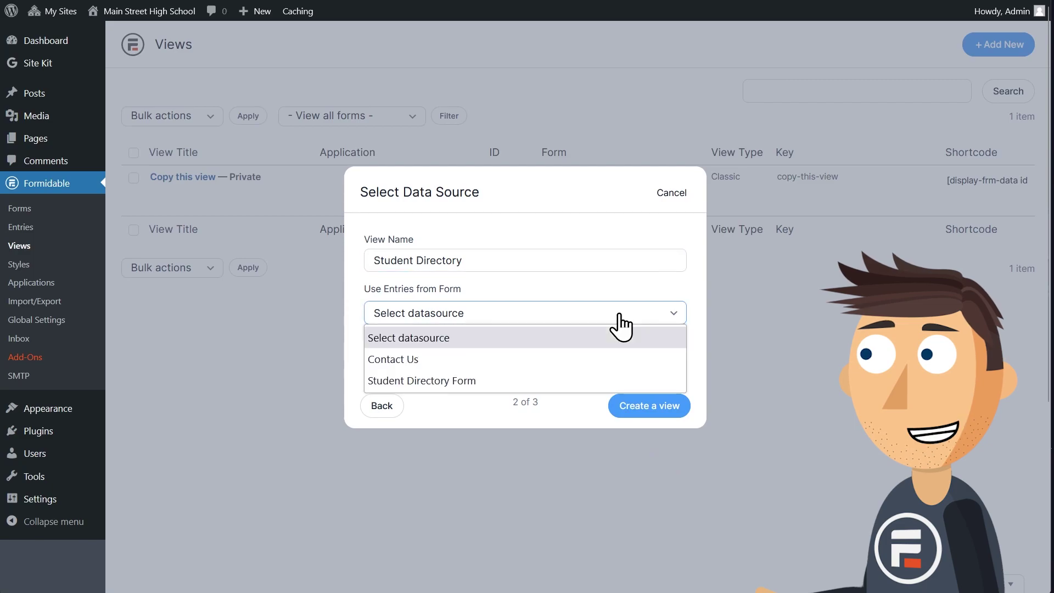
{"action": "left_click", "coordinate": [558, 383]}
{"action": "left_click", "coordinate": [630, 409]}
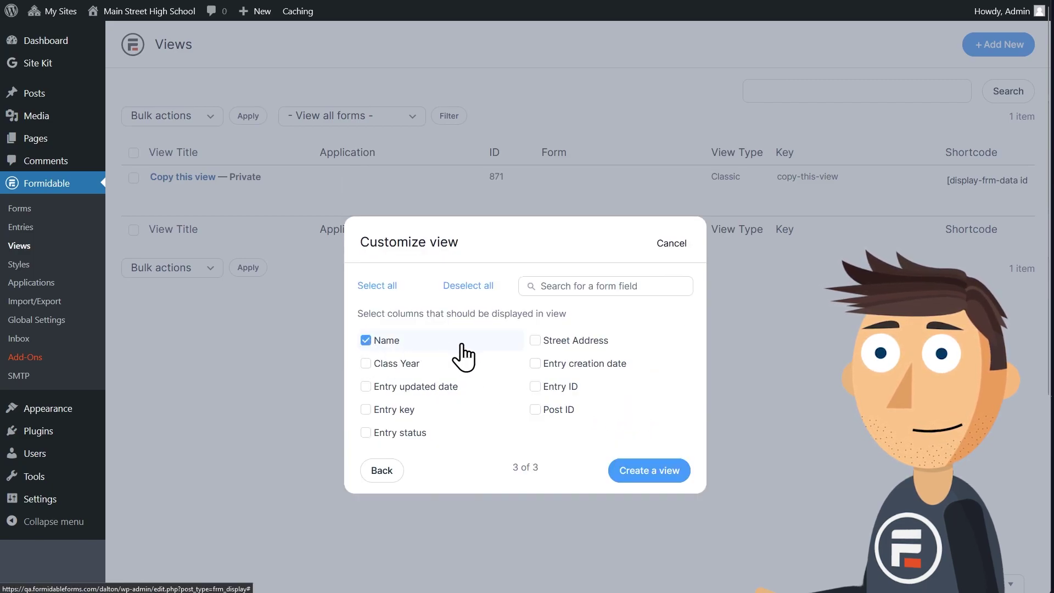
{"action": "left_click", "coordinate": [534, 341]}
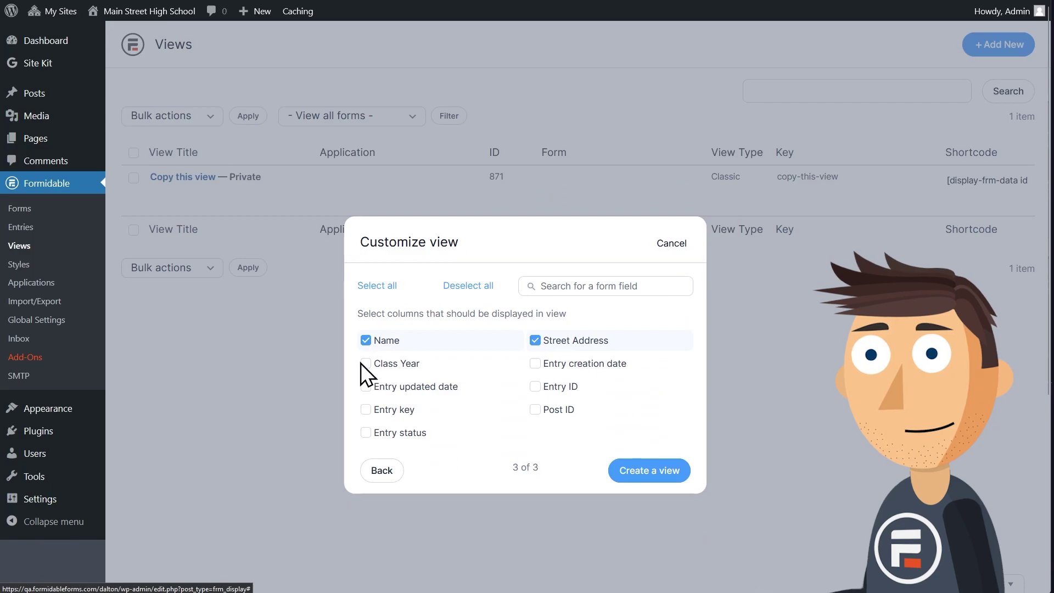
{"action": "left_click", "coordinate": [672, 472]}
{"action": "scroll", "coordinate": [405, 264], "scroll_direction": "down", "scroll_amount": 3}
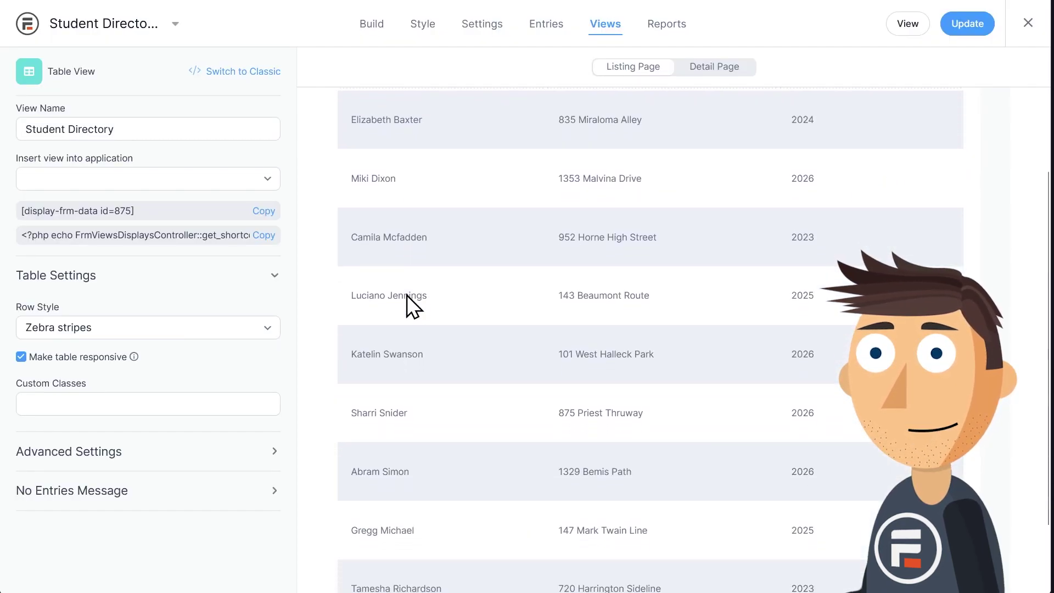
{"action": "scroll", "coordinate": [406, 294], "scroll_direction": "down", "scroll_amount": 2}
{"action": "scroll", "coordinate": [749, 456], "scroll_direction": "up", "scroll_amount": 5}
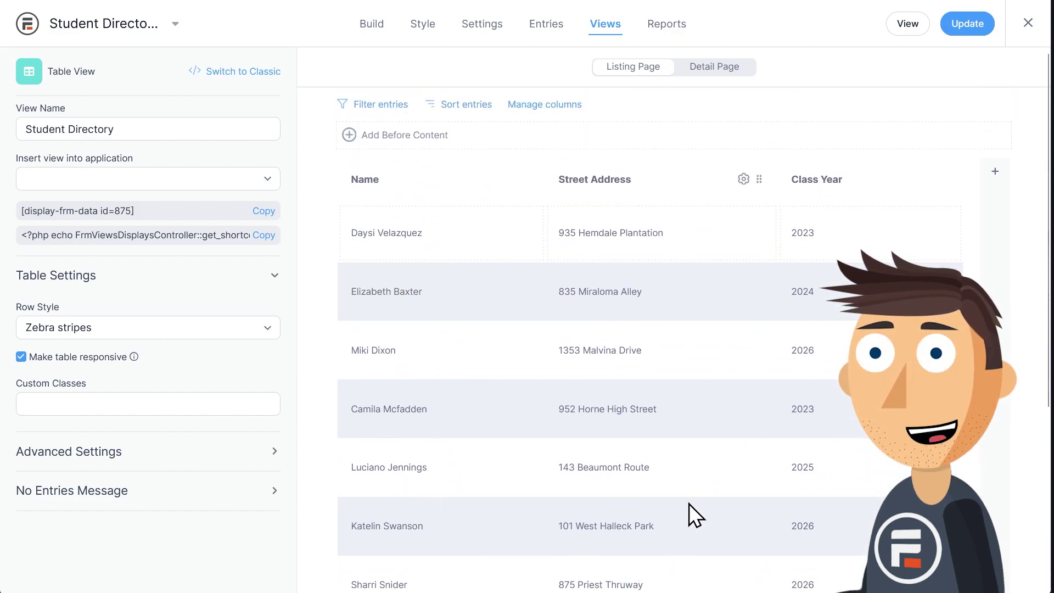
{"action": "scroll", "coordinate": [714, 453], "scroll_direction": "down", "scroll_amount": 3}
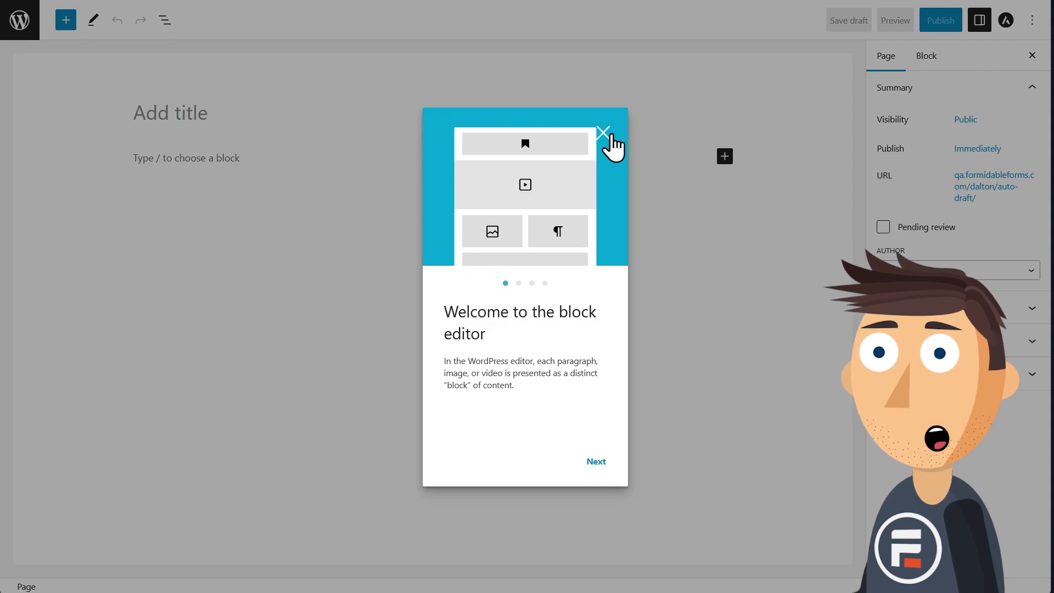
Step: Title the page 'Student Directory' and insert a Formidable Views block
{"action": "left_click", "coordinate": [610, 137]}
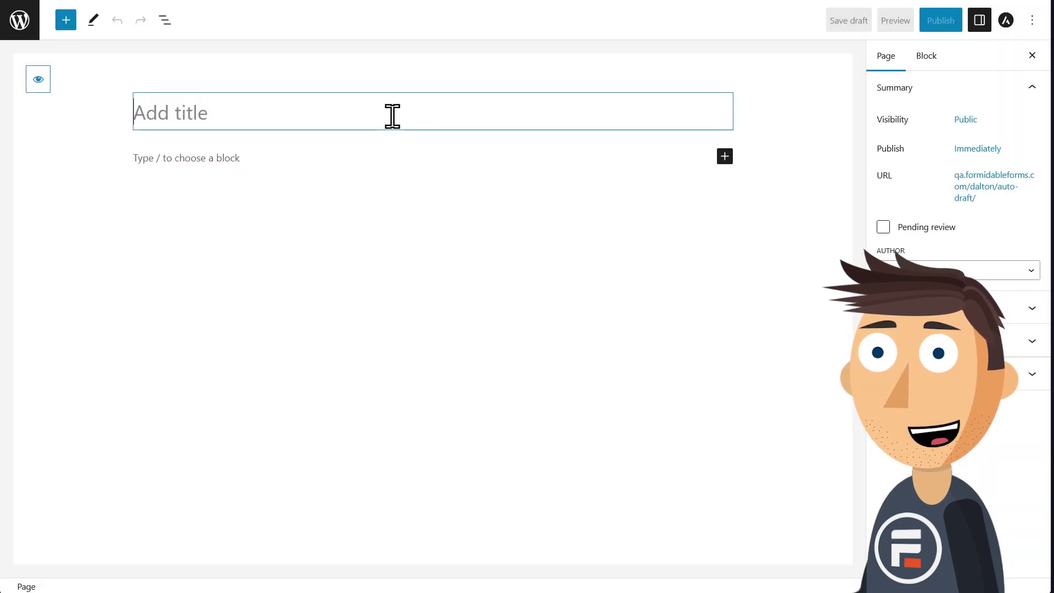
{"action": "type", "text": "Student"}
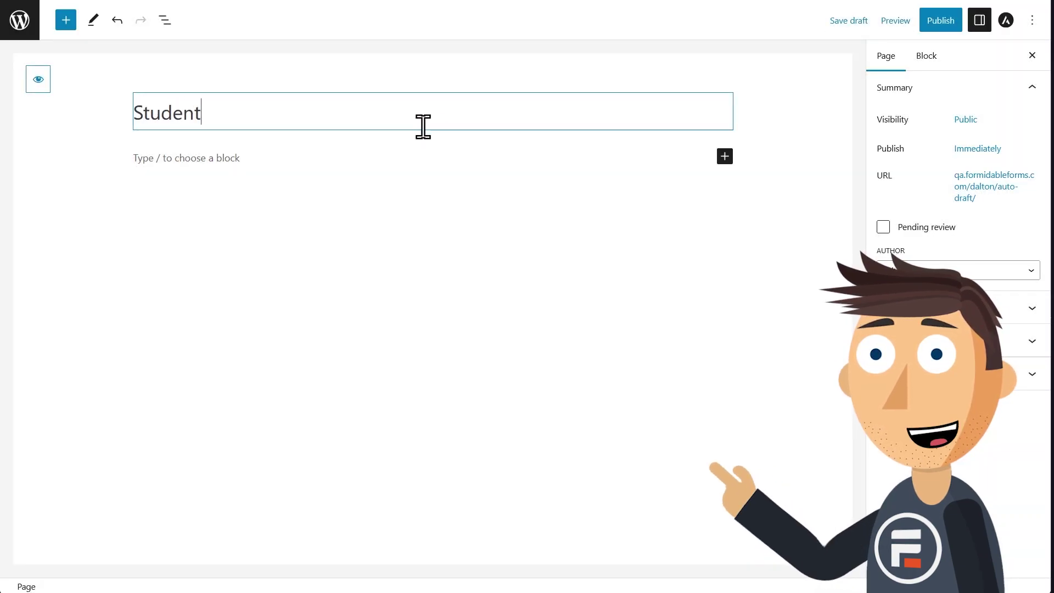
{"action": "type", "text": " Directory"}
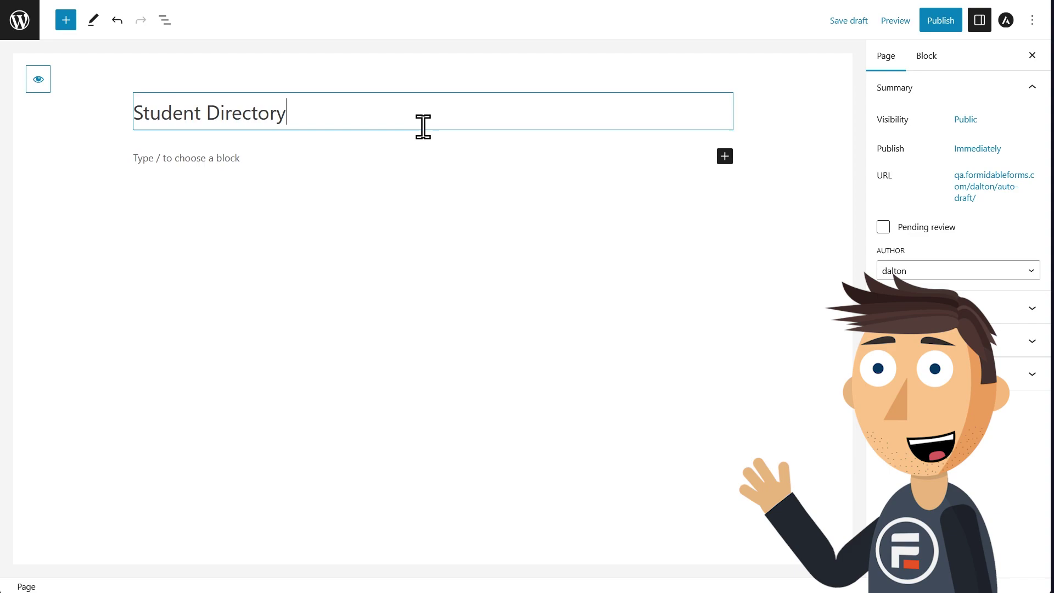
{"action": "left_click", "coordinate": [725, 156]}
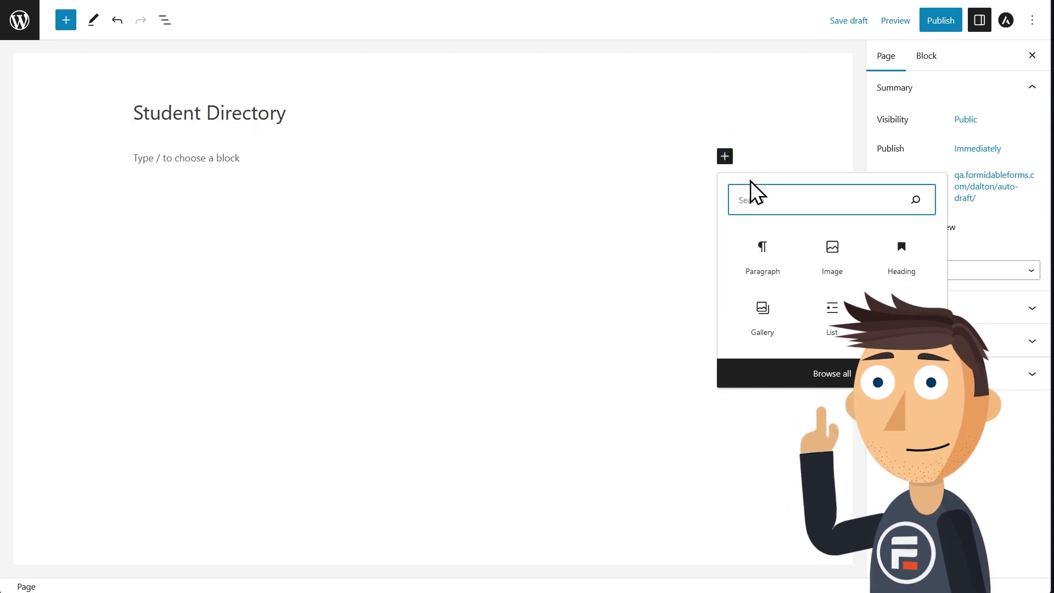
{"action": "type", "text": "view"}
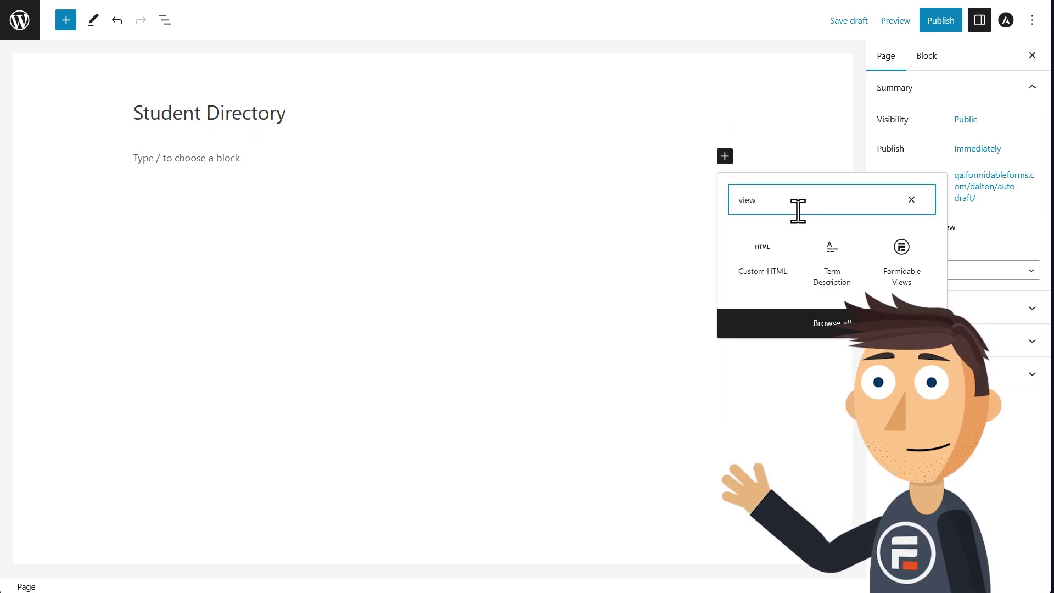
{"action": "left_click", "coordinate": [899, 255]}
Step: Select the Student Directory view in the block and preview the page live
{"action": "left_click", "coordinate": [445, 297]}
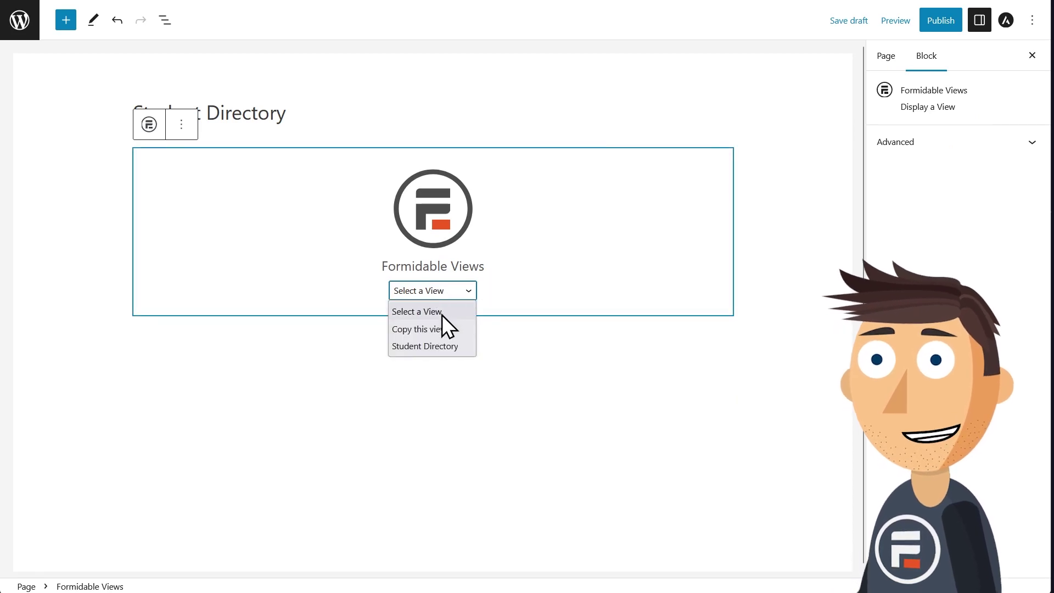
{"action": "left_click", "coordinate": [440, 345]}
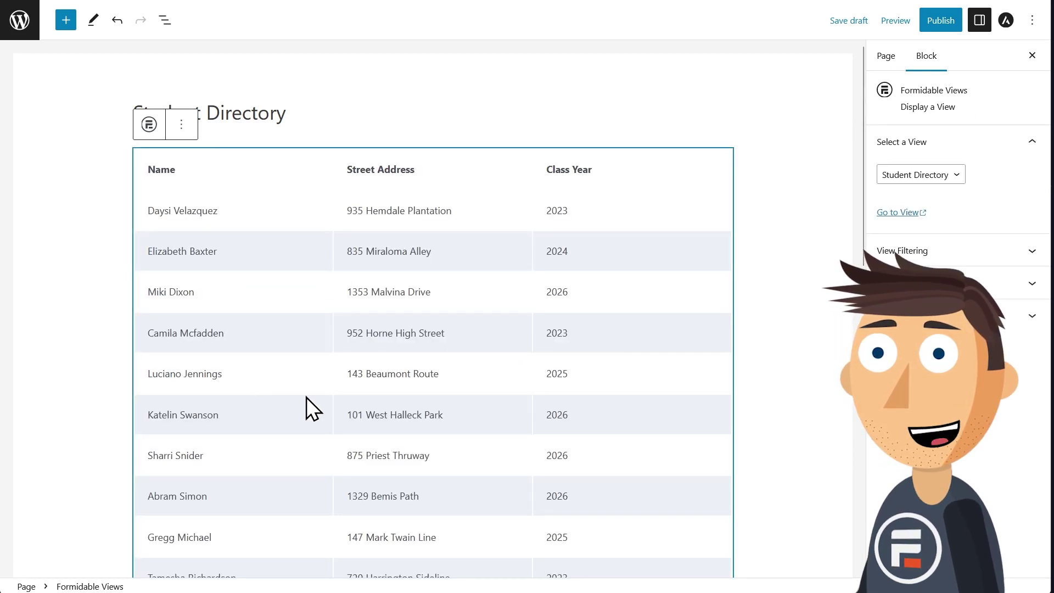
{"action": "left_click", "coordinate": [900, 22]}
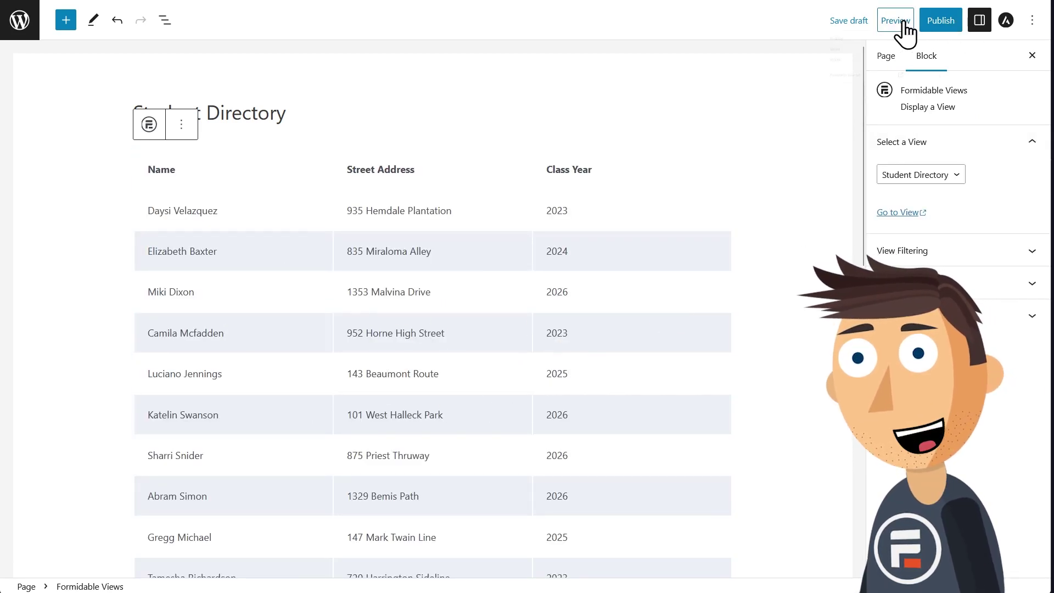
{"action": "left_click", "coordinate": [829, 141]}
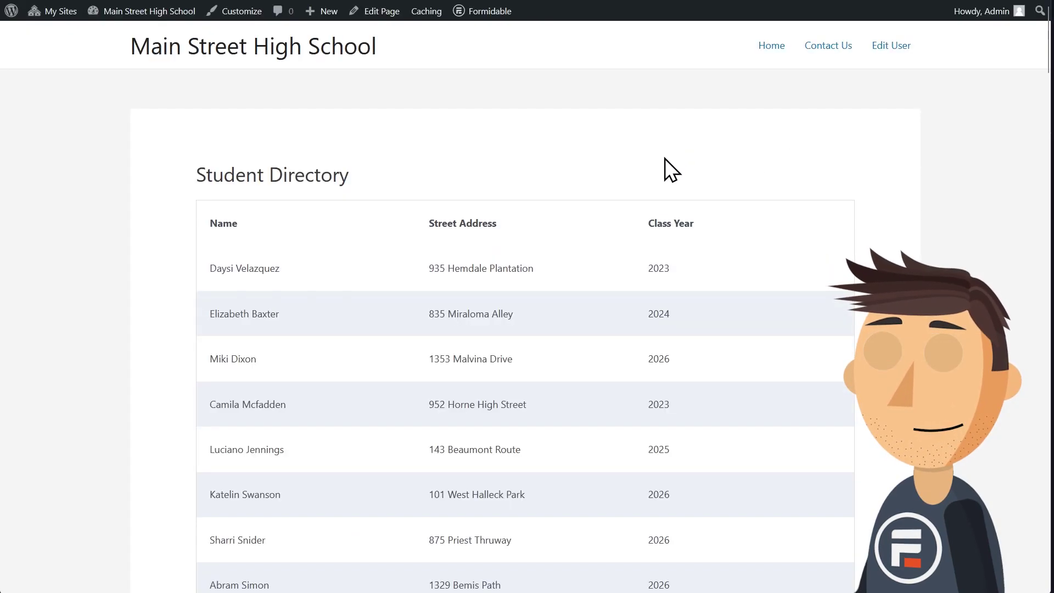
Step: Scroll through the striped student table on the previewed Student Directory page
{"action": "scroll", "coordinate": [595, 223], "scroll_direction": "down", "scroll_amount": 1}
{"action": "scroll", "coordinate": [565, 240], "scroll_direction": "down", "scroll_amount": 4}
{"action": "scroll", "coordinate": [561, 238], "scroll_direction": "down", "scroll_amount": 2}
{"action": "scroll", "coordinate": [562, 229], "scroll_direction": "down", "scroll_amount": 1}
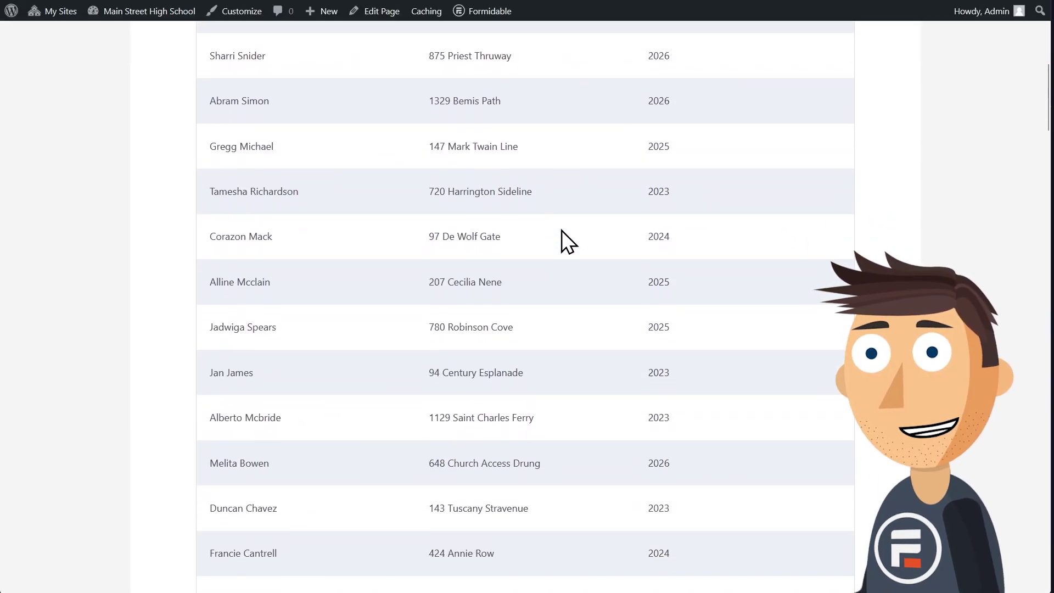
{"action": "scroll", "coordinate": [562, 230], "scroll_direction": "up", "scroll_amount": 10}
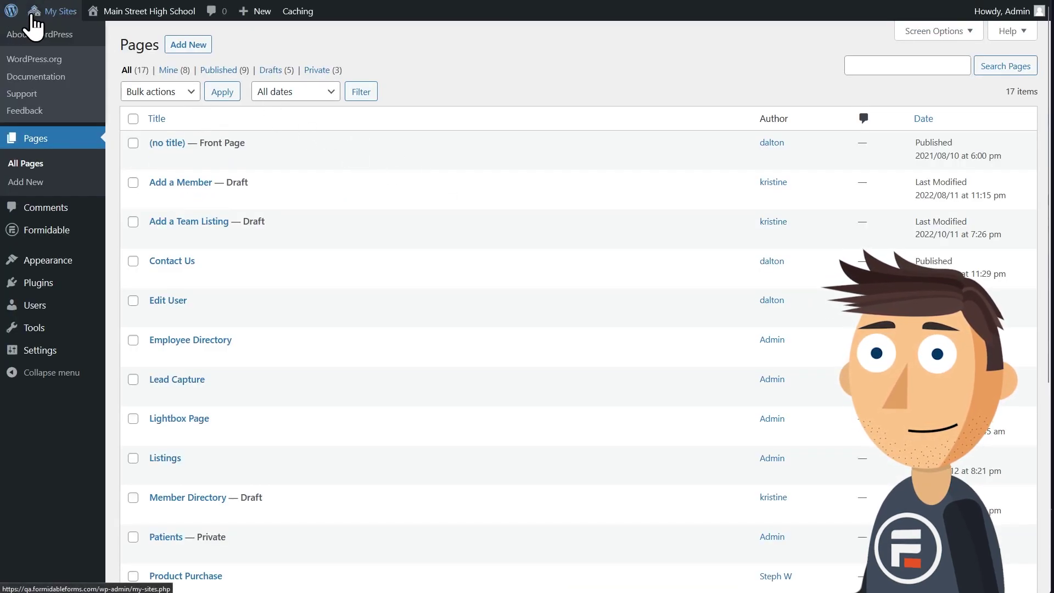
{"action": "mouse_move", "coordinate": [46, 229]}
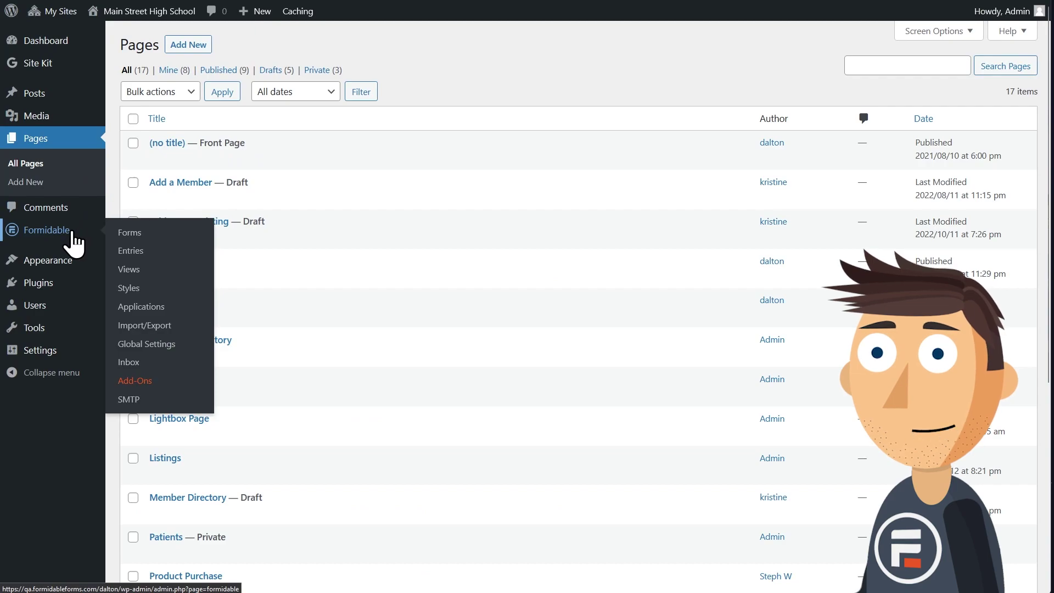
Step: Paste the nth-child(even) skyblue rule into Global Settings Custom CSS and save
{"action": "left_click", "coordinate": [144, 345]}
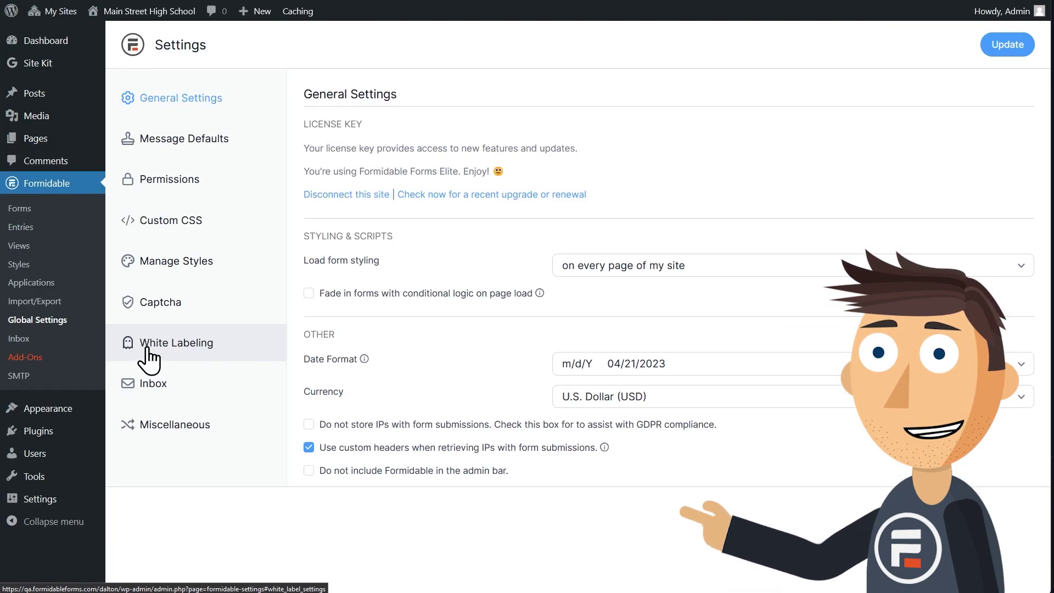
{"action": "left_click", "coordinate": [196, 215]}
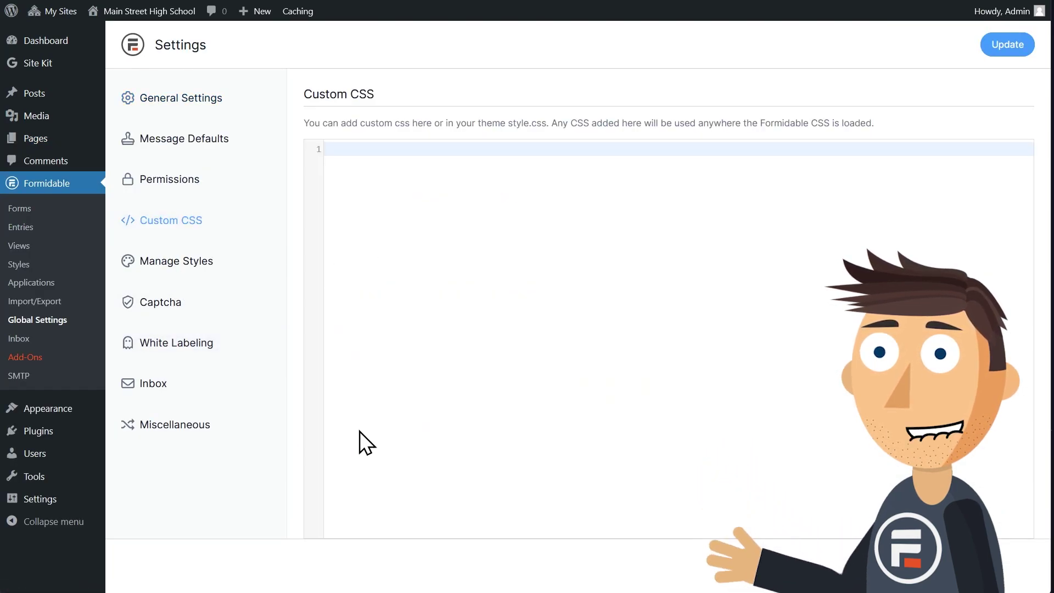
{"action": "type", "text": ".frm-alt-table tr:nth-child(even) {background-color: skyblue !important;}"}
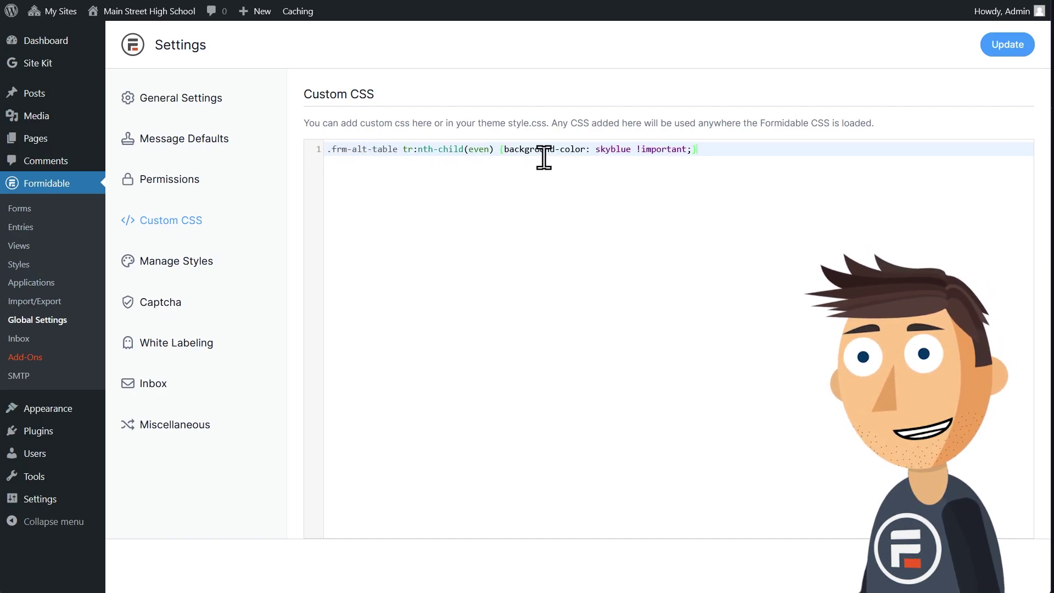
{"action": "left_click", "coordinate": [1007, 44]}
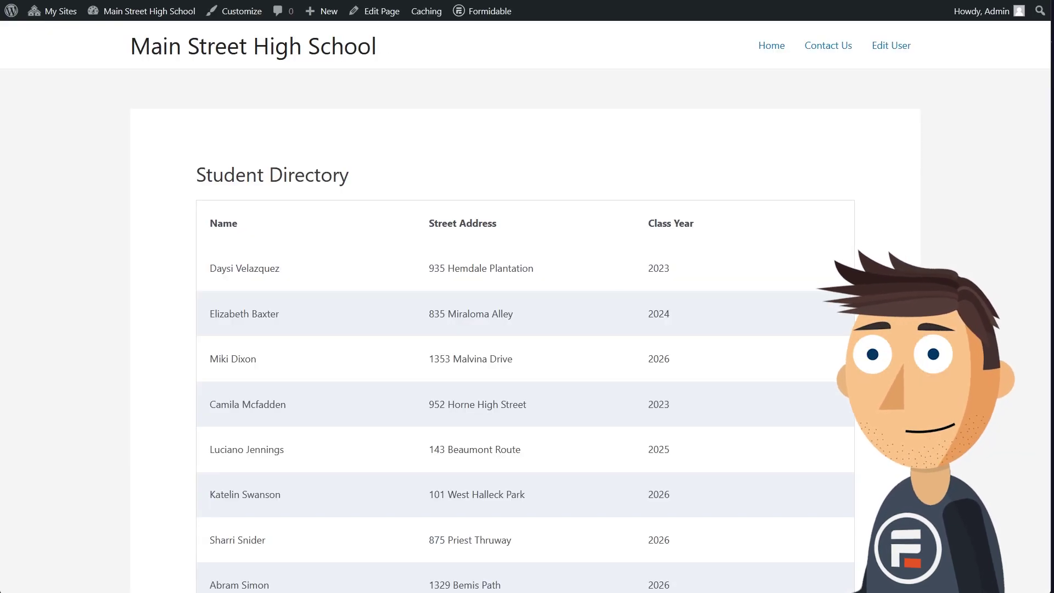
Step: Scroll the reloaded Student Directory table to check the sky-blue even rows
{"action": "scroll", "coordinate": [182, 270], "scroll_direction": "down", "scroll_amount": 3}
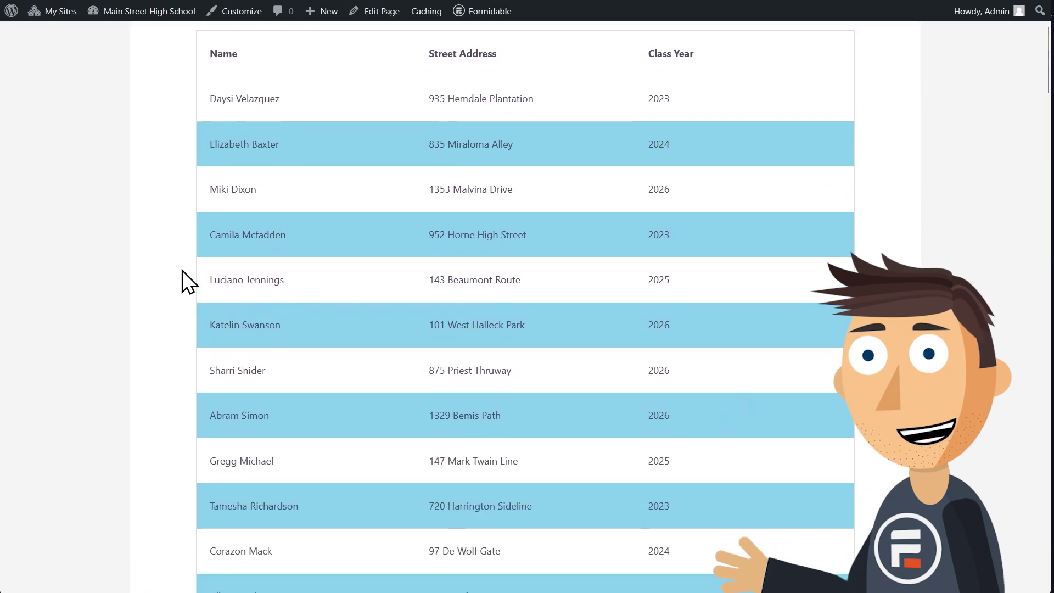
{"action": "scroll", "coordinate": [182, 270], "scroll_direction": "down", "scroll_amount": 2}
{"action": "scroll", "coordinate": [182, 270], "scroll_direction": "down", "scroll_amount": 3}
{"action": "scroll", "coordinate": [182, 270], "scroll_direction": "down", "scroll_amount": 2}
{"action": "scroll", "coordinate": [182, 270], "scroll_direction": "down", "scroll_amount": 4}
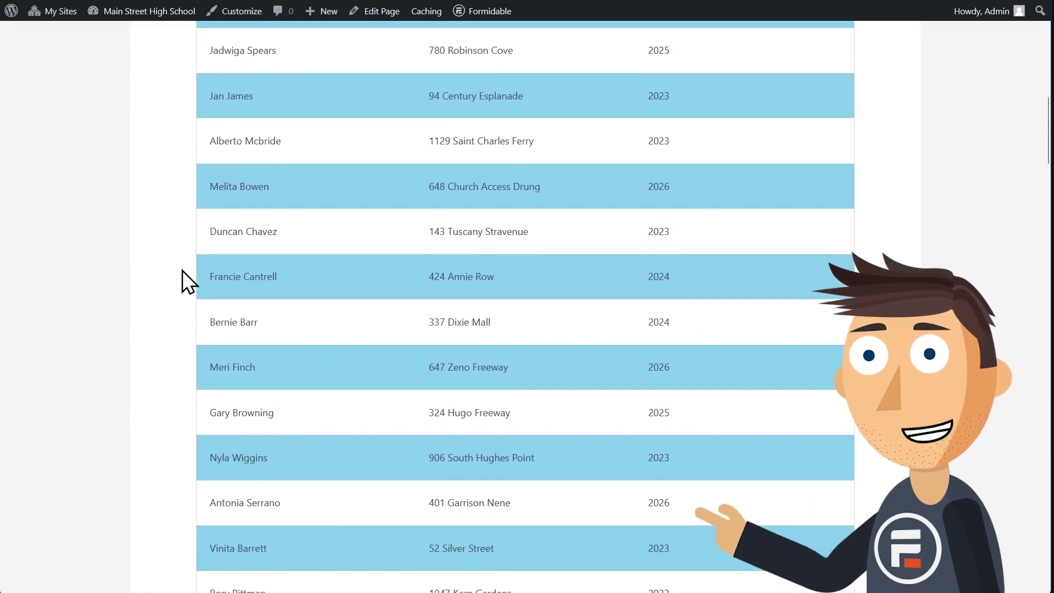
{"action": "scroll", "coordinate": [182, 270], "scroll_direction": "down", "scroll_amount": 3}
{"action": "scroll", "coordinate": [182, 270], "scroll_direction": "up", "scroll_amount": 6}
{"action": "scroll", "coordinate": [183, 270], "scroll_direction": "up", "scroll_amount": 5}
{"action": "scroll", "coordinate": [183, 270], "scroll_direction": "up", "scroll_amount": 6}
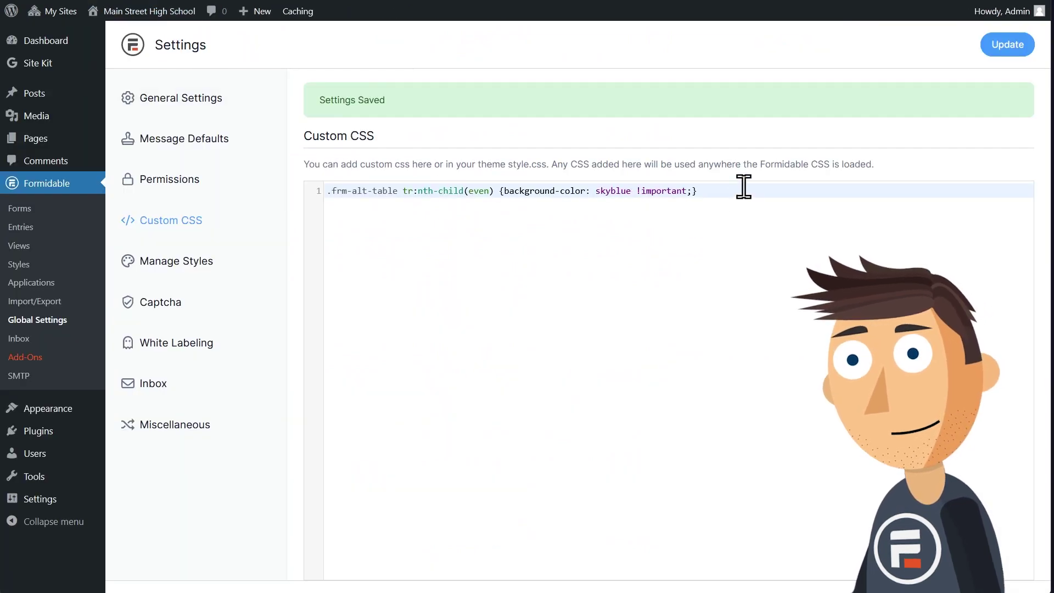
Step: Paste a copy of the skyblue rule on line 2 and select its 'even' keyword
{"action": "left_click", "coordinate": [746, 202]}
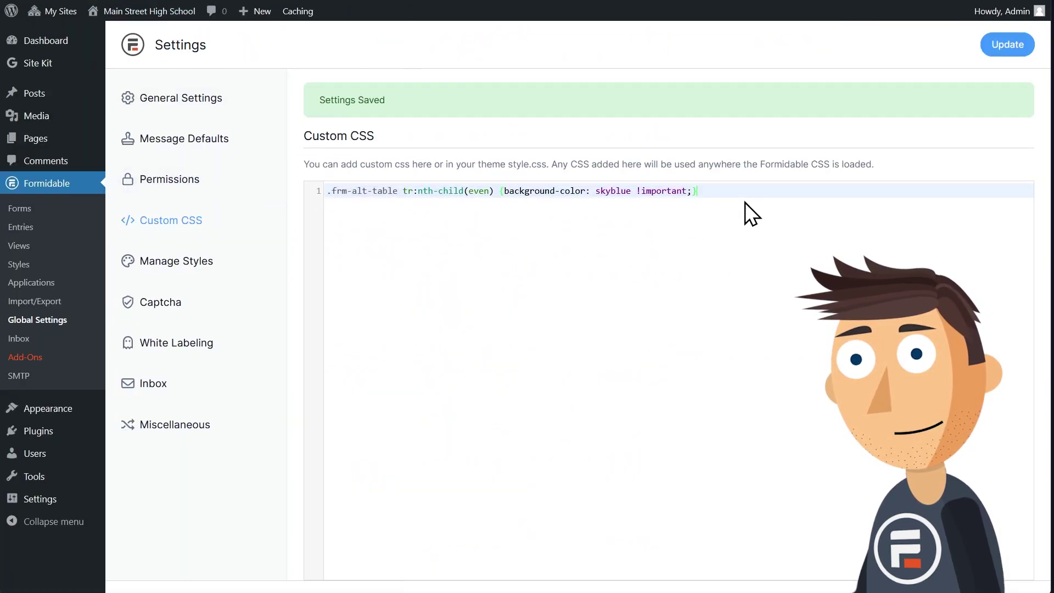
{"action": "key", "text": "Return"}
{"action": "type", "text": ".frm-alt-table tr:nth-child(even) {background-color: skyblue !important;}"}
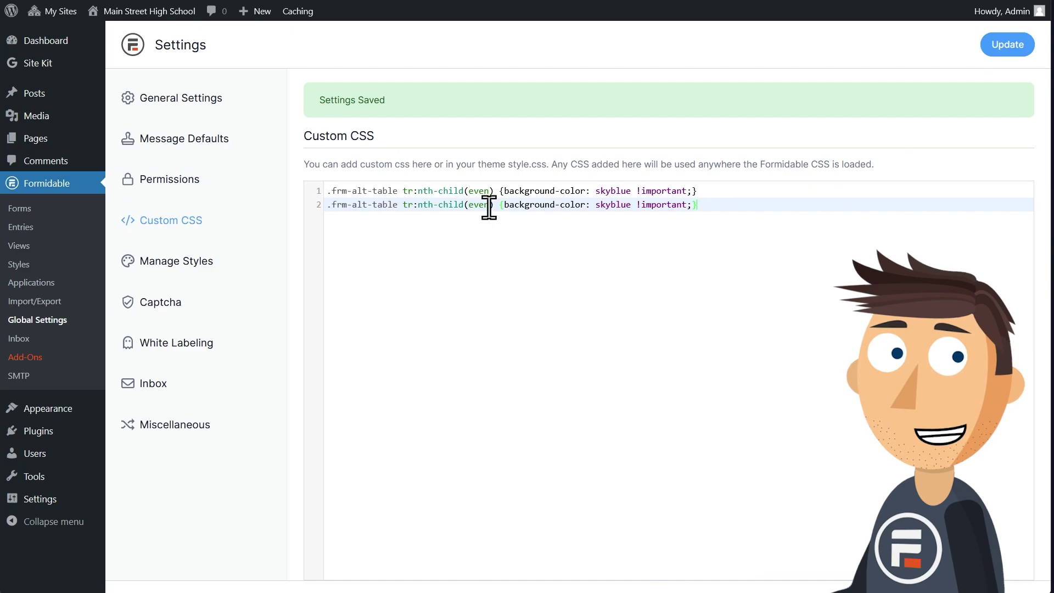
{"action": "left_click_drag", "start_coordinate": [488, 205], "coordinate": [466, 205]}
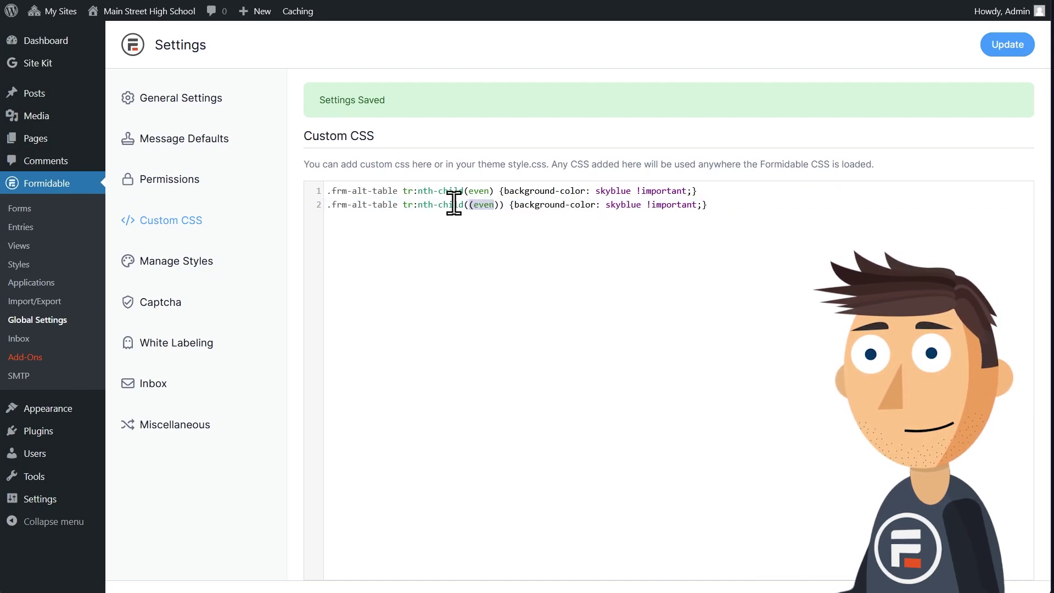